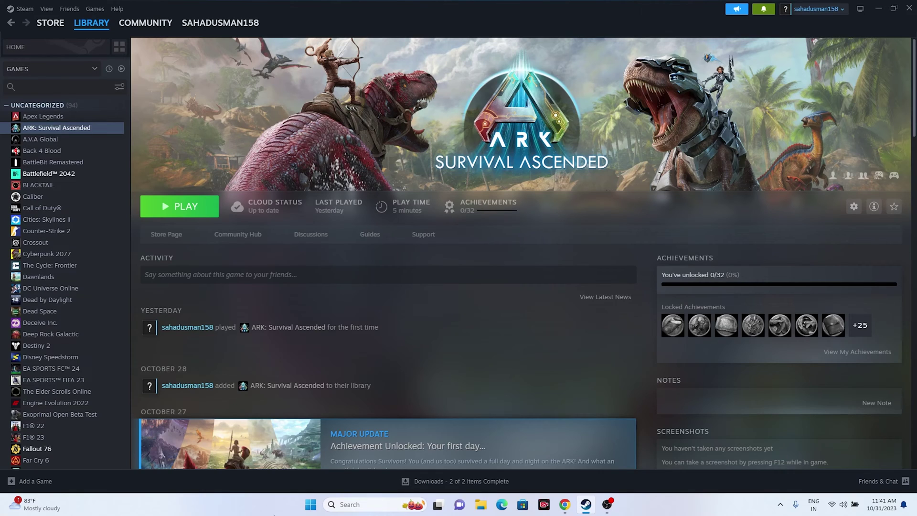
Bring up the Windows power options to view the restart choice, and dismiss them.
{"action": "left_click", "coordinate": [311, 505]}
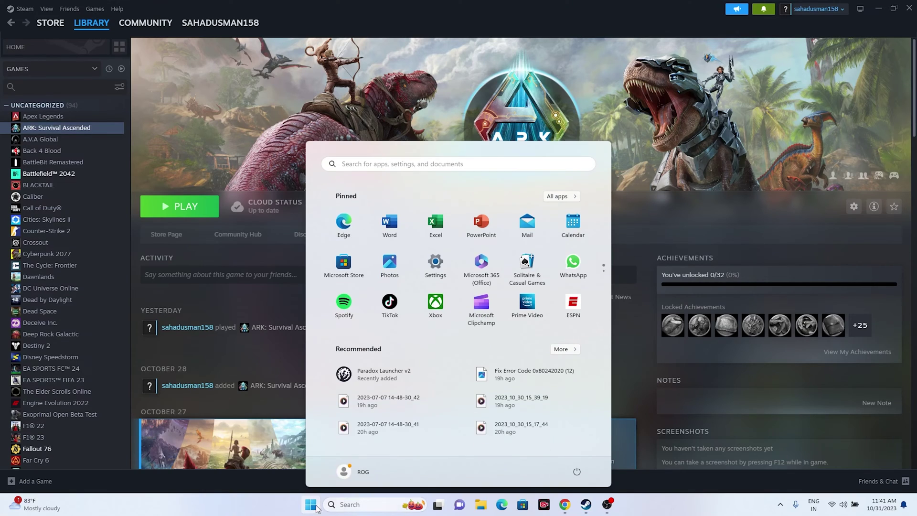
{"action": "left_click", "coordinate": [577, 472]}
{"action": "key", "text": "Escape"}
{"action": "key", "text": "Escape"}
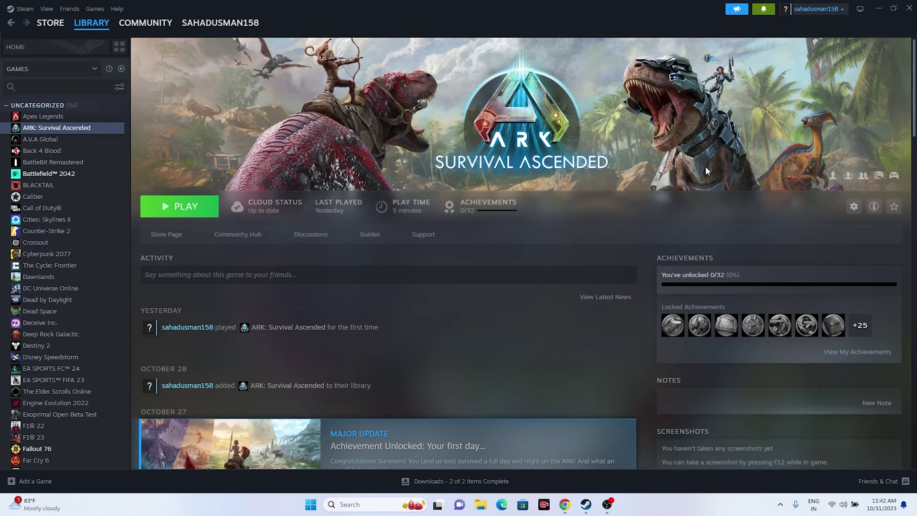
Open the ARK: Survival Ascended installation folder from the game's Steam properties and maximize its window.
{"action": "right_click", "coordinate": [56, 132]}
{"action": "left_click", "coordinate": [79, 204]}
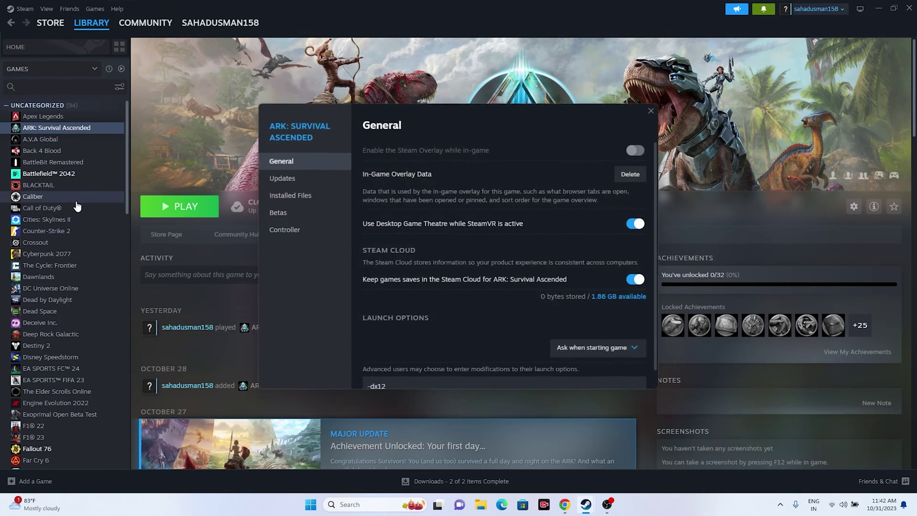
{"action": "left_click", "coordinate": [288, 196]}
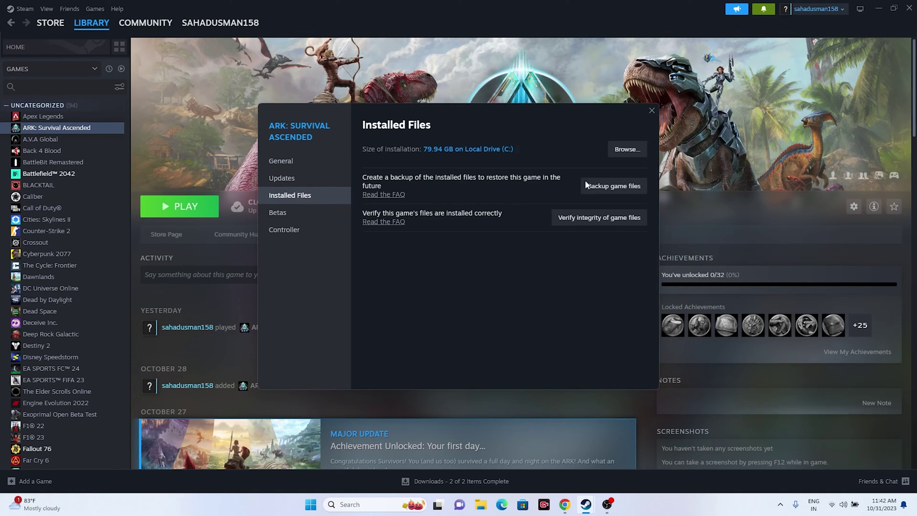
{"action": "left_click", "coordinate": [633, 158]}
{"action": "left_click", "coordinate": [878, 10]}
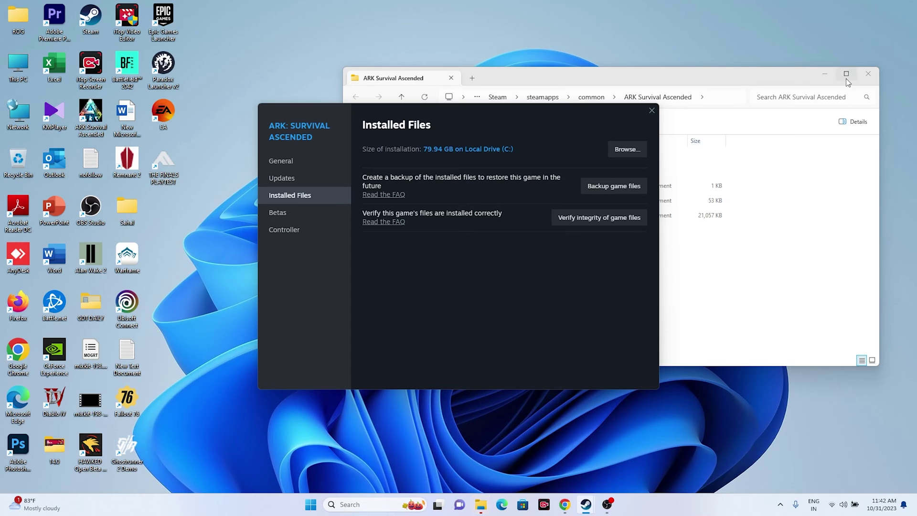
{"action": "double_click", "coordinate": [621, 76]}
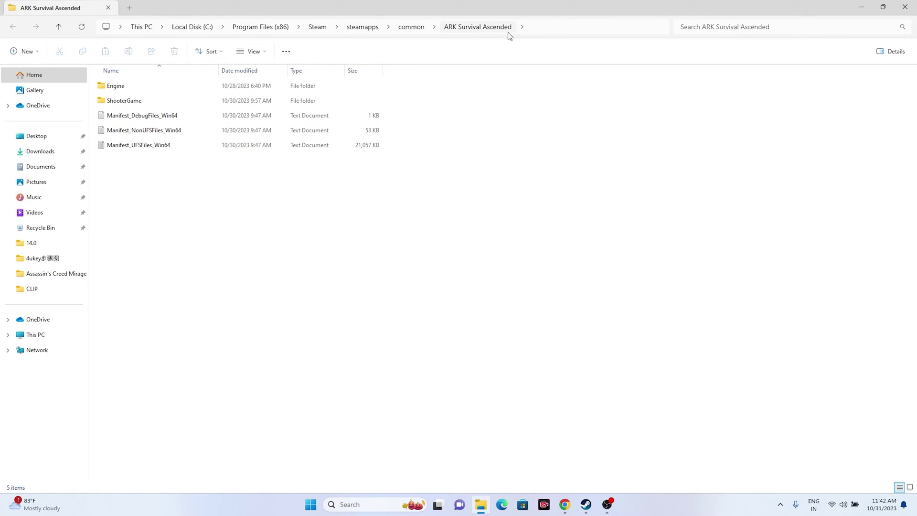
Go to the Win64 folder inside ShooterGame and Binaries.
{"action": "double_click", "coordinate": [130, 102]}
{"action": "left_click", "coordinate": [129, 91]}
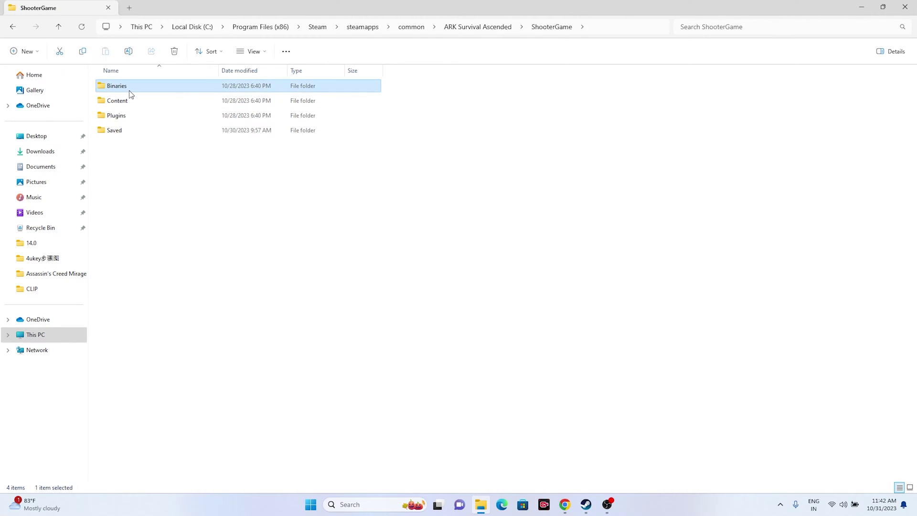
{"action": "double_click", "coordinate": [129, 91]}
{"action": "double_click", "coordinate": [131, 94]}
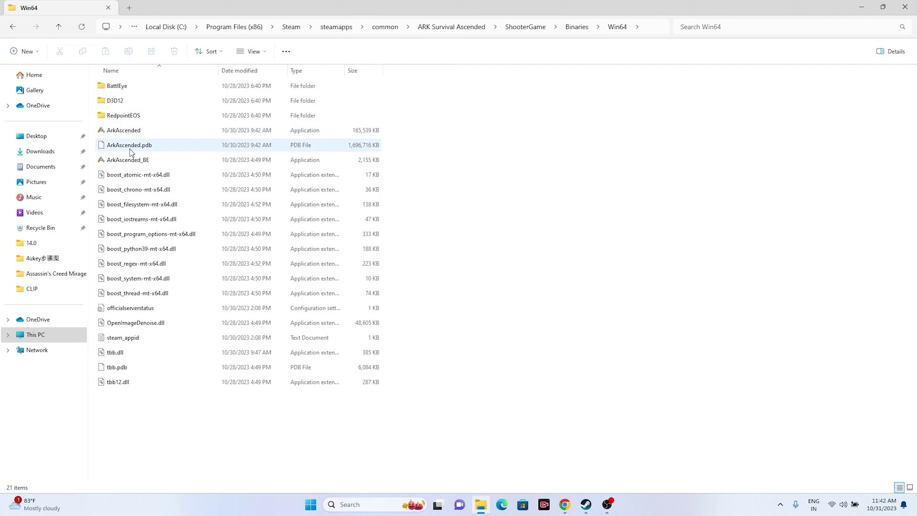
In the ArkAscended application's compatibility properties, have the program run as an administrator and apply the setting.
{"action": "left_click", "coordinate": [353, 134]}
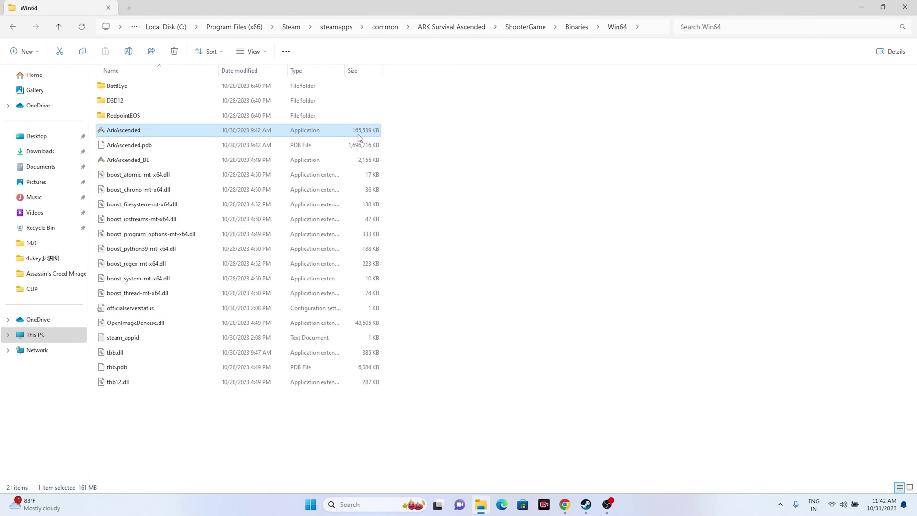
{"action": "right_click", "coordinate": [330, 130]}
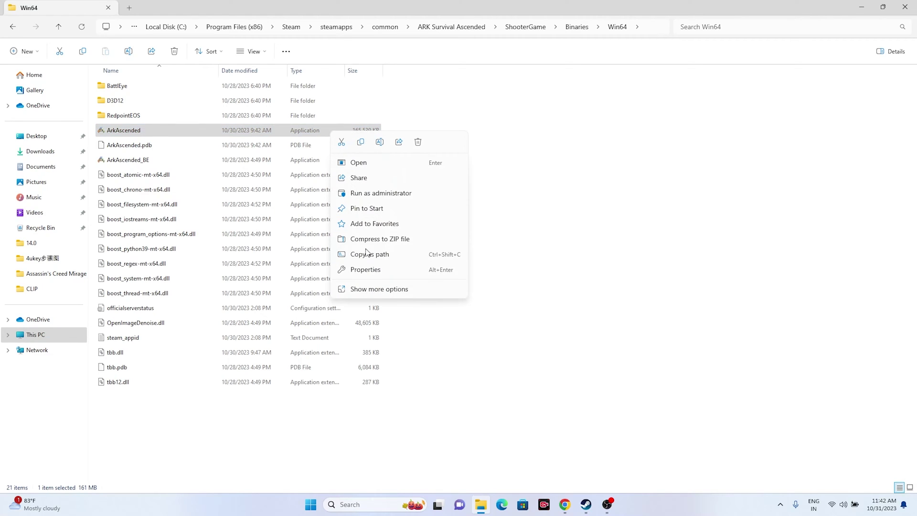
{"action": "left_click", "coordinate": [371, 289]}
{"action": "left_click", "coordinate": [373, 362]}
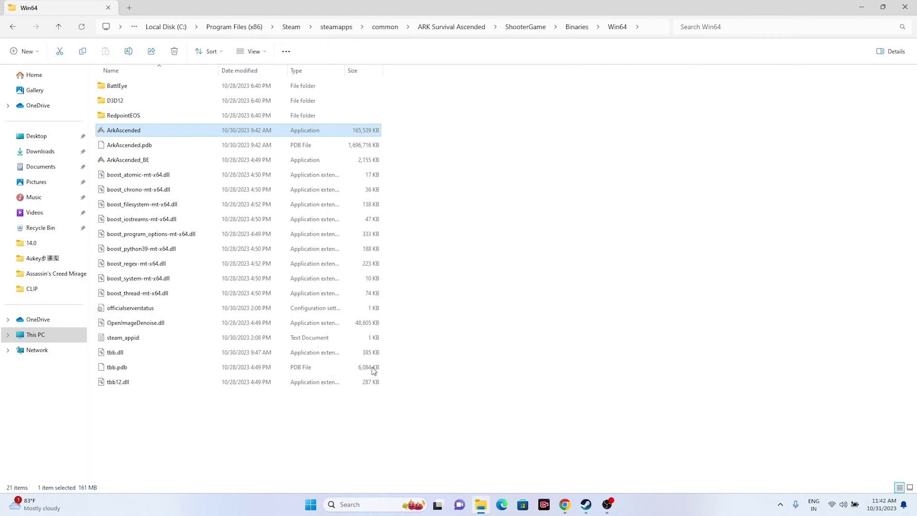
{"action": "left_click", "coordinate": [410, 165]}
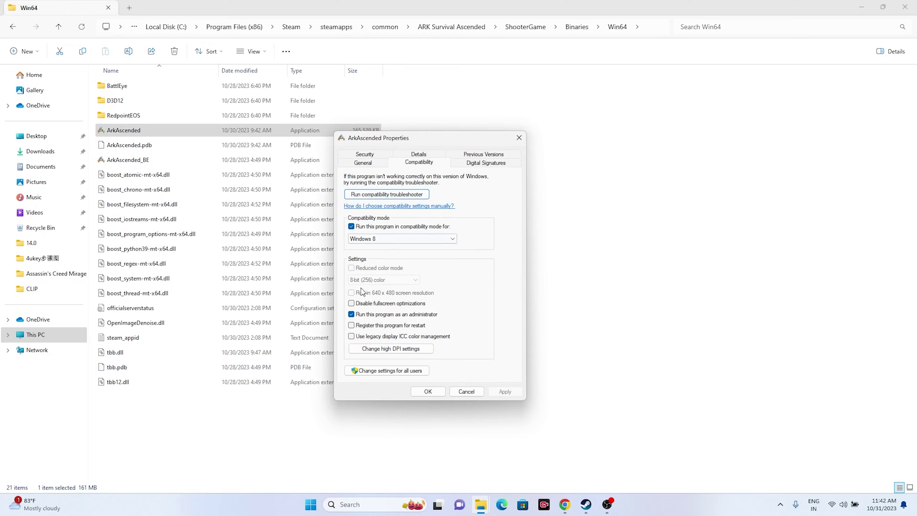
{"action": "left_click", "coordinate": [352, 314]}
{"action": "left_click", "coordinate": [505, 391]}
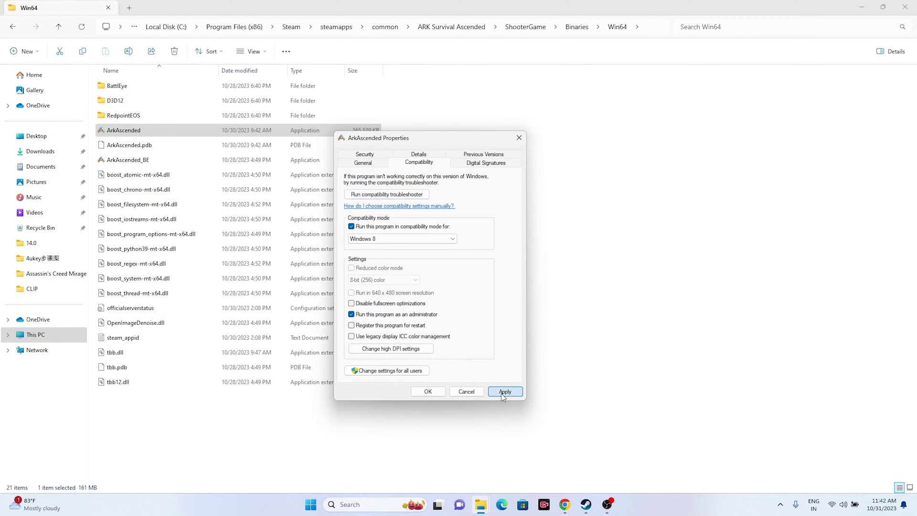
Try Windows 7 compatibility mode for ArkAscended, switch it back to Windows 8, and apply.
{"action": "left_click", "coordinate": [355, 227]}
{"action": "left_click", "coordinate": [355, 227]}
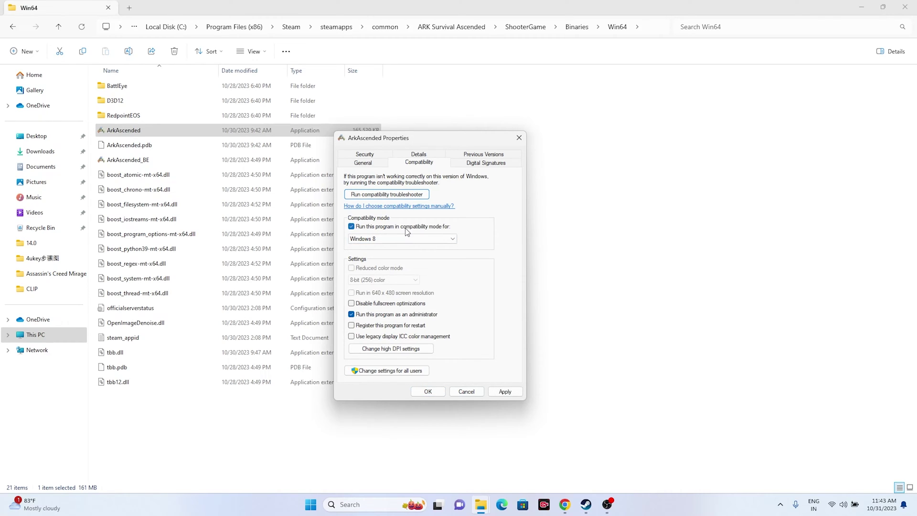
{"action": "left_click", "coordinate": [432, 239]}
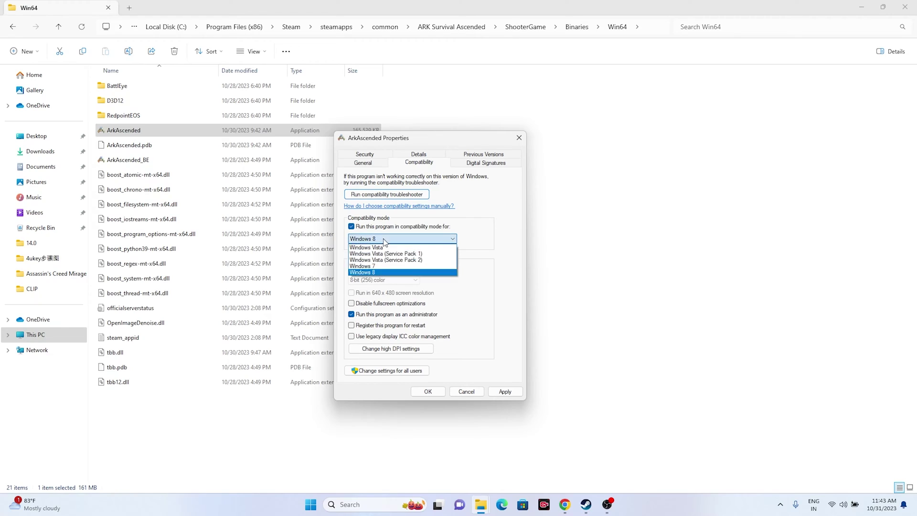
{"action": "left_click", "coordinate": [381, 266]}
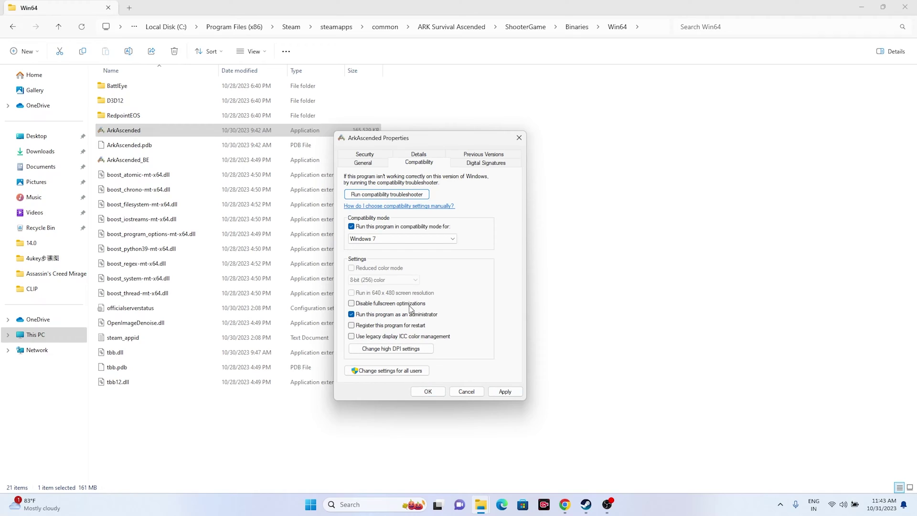
{"action": "left_click", "coordinate": [381, 240]}
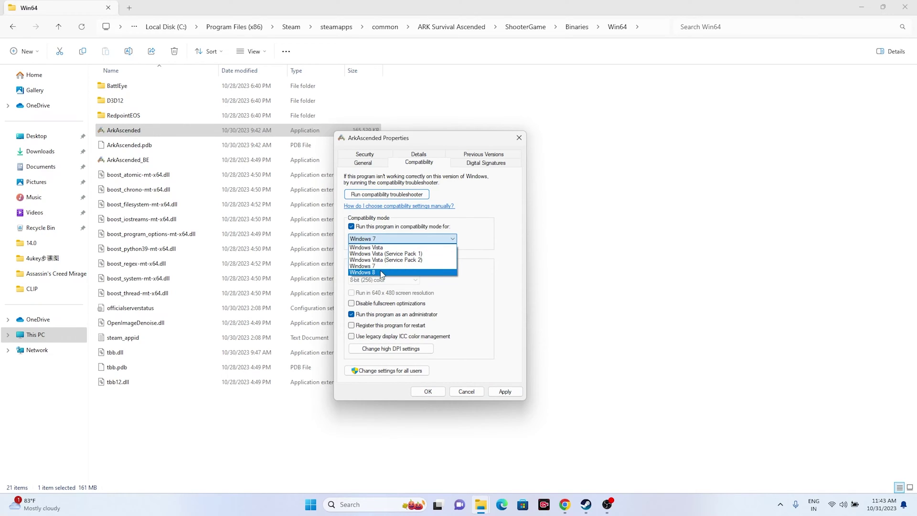
{"action": "left_click", "coordinate": [381, 273]}
{"action": "left_click", "coordinate": [506, 392]}
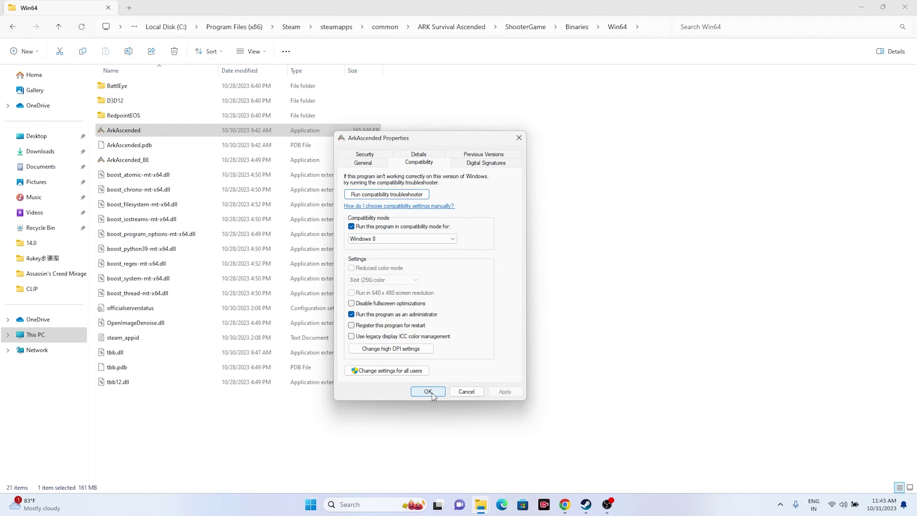
Set ArkAscended's compatibility mode to Windows 7, apply the change and close its properties.
{"action": "left_click", "coordinate": [406, 239]}
{"action": "left_click", "coordinate": [379, 267]}
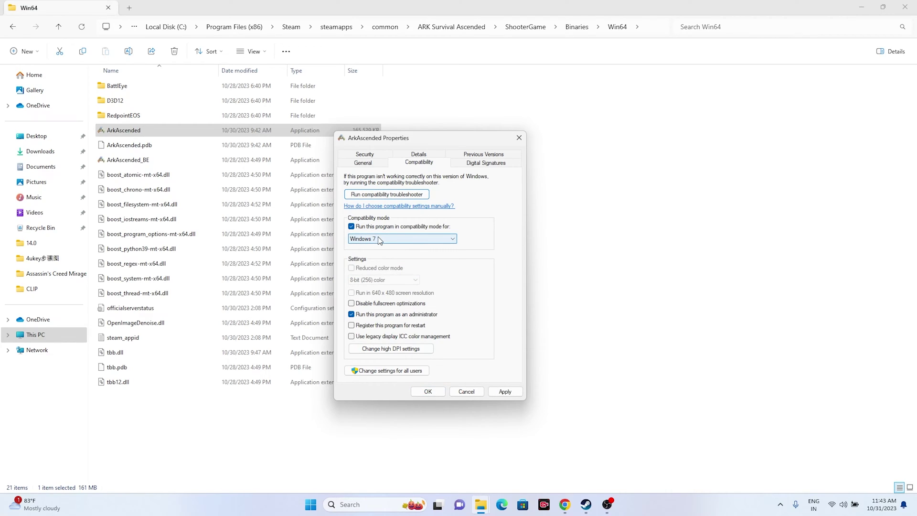
{"action": "left_click", "coordinate": [502, 393]}
{"action": "left_click", "coordinate": [437, 392]}
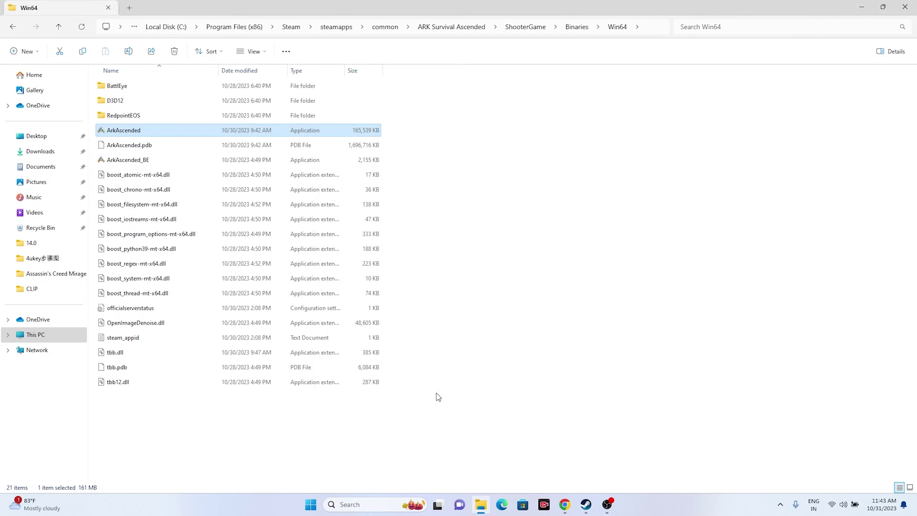
Close the Win64 folder window and the game's Steam properties, and switch back to Steam.
{"action": "left_click", "coordinate": [904, 6]}
{"action": "left_click", "coordinate": [650, 111]}
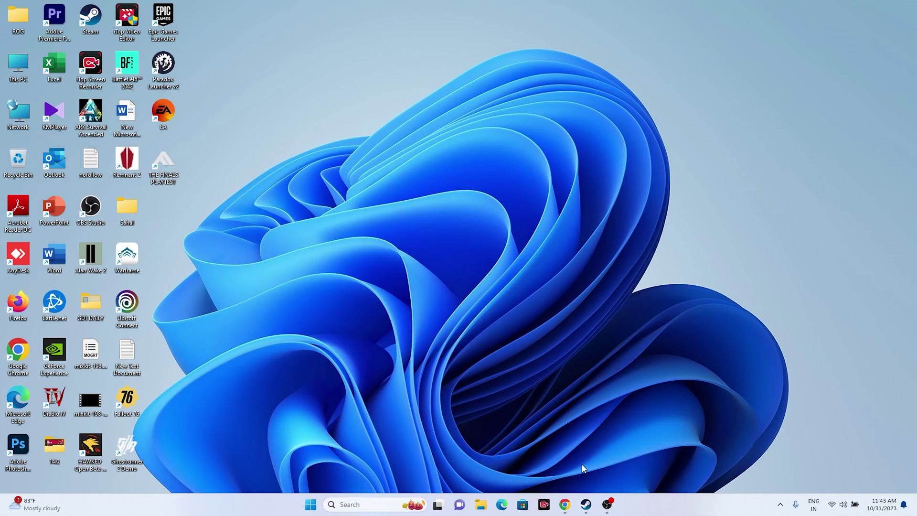
{"action": "left_click", "coordinate": [586, 505]}
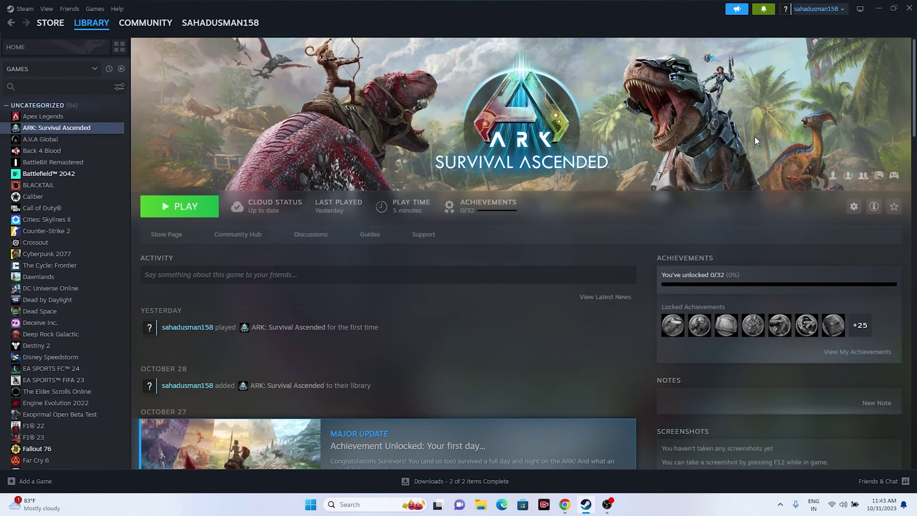
Switch to Windows Settings and check the automatic time zone and time options under Date & time.
{"action": "left_click", "coordinate": [879, 9]}
{"action": "left_click", "coordinate": [353, 505]}
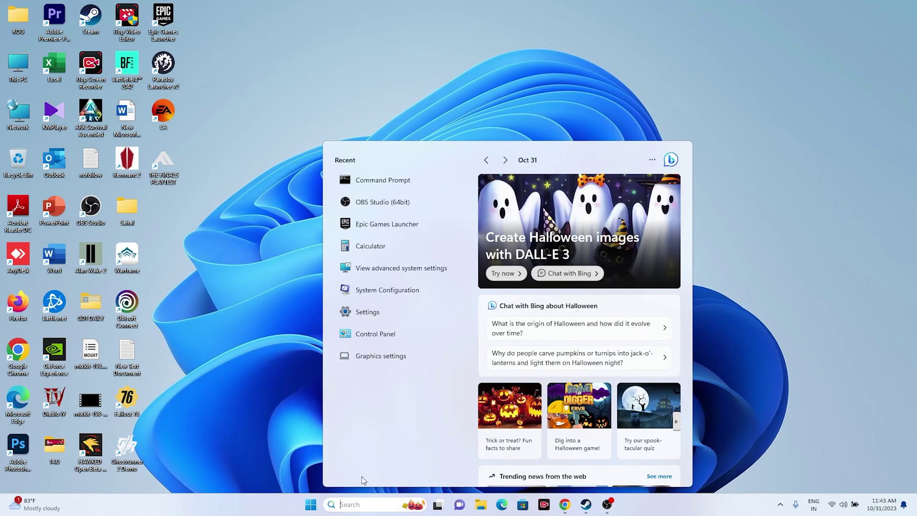
{"action": "left_click", "coordinate": [385, 313]}
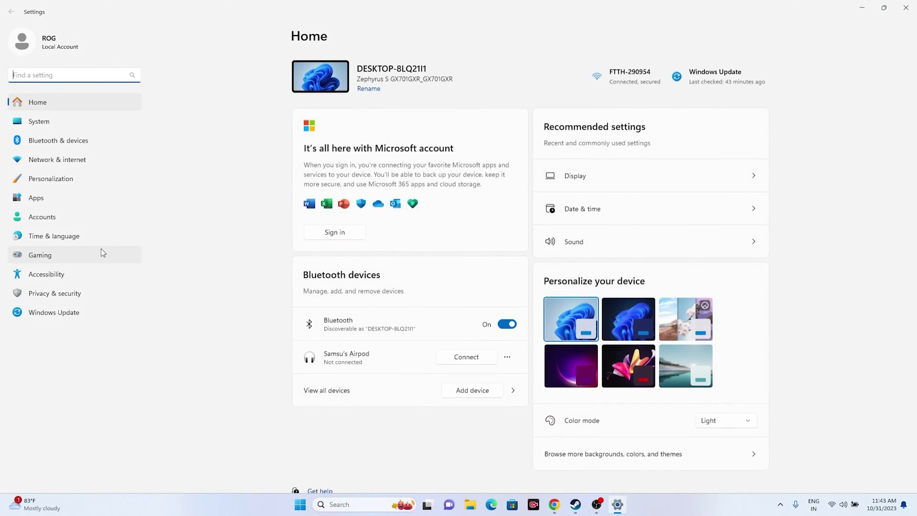
{"action": "left_click", "coordinate": [67, 239]}
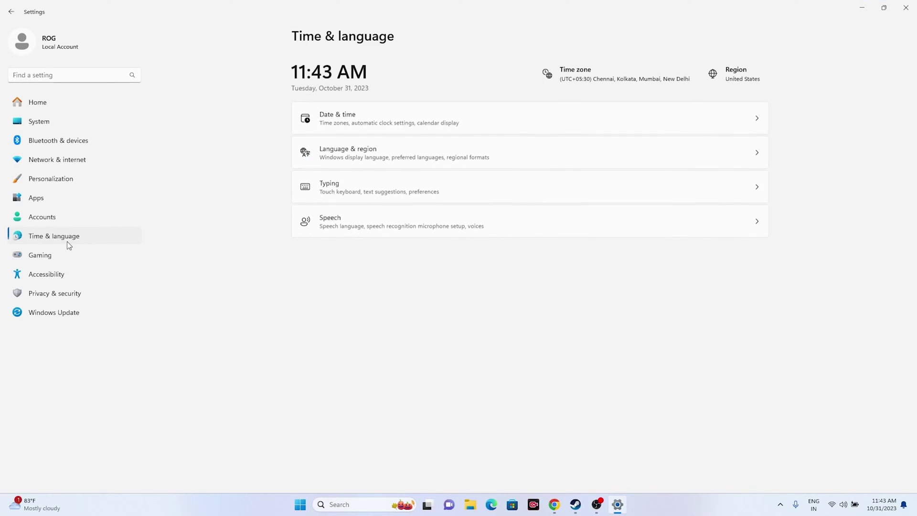
{"action": "left_click", "coordinate": [370, 123]}
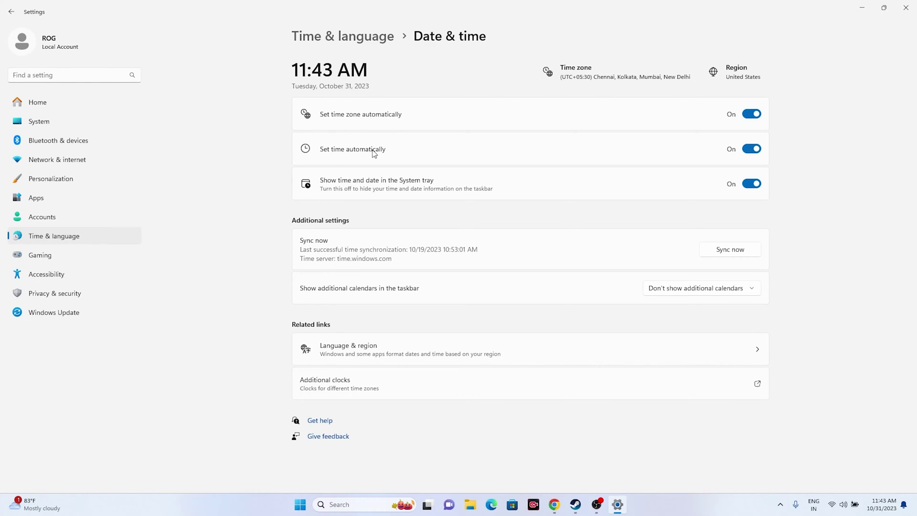
Check the available choices for country or region under Language & region, and close Settings.
{"action": "left_click", "coordinate": [11, 12]}
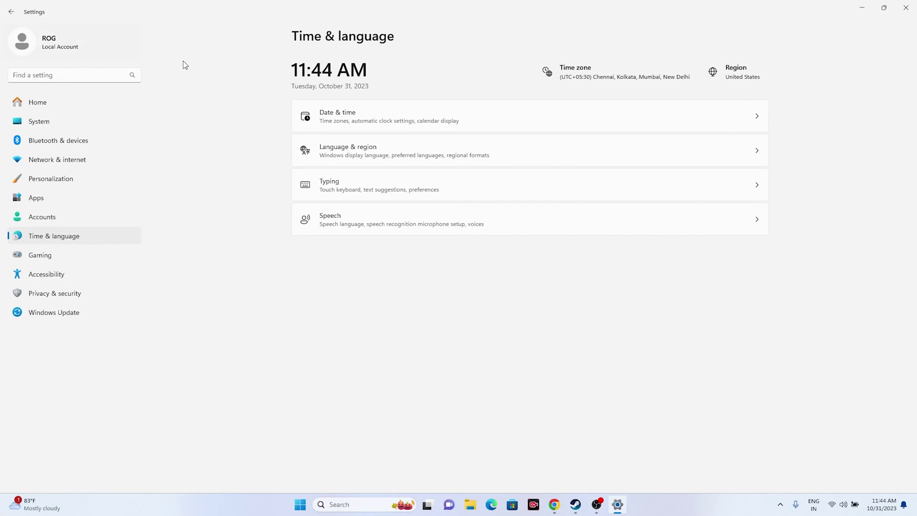
{"action": "left_click", "coordinate": [340, 144]}
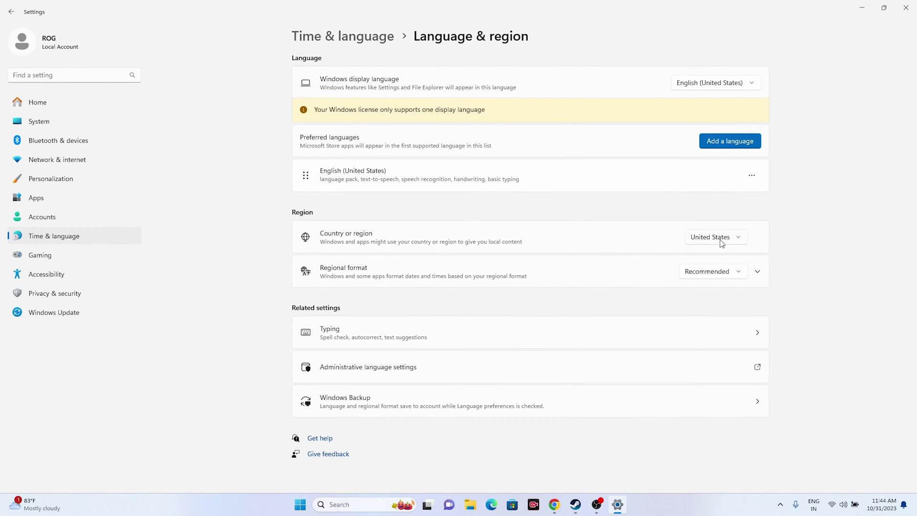
{"action": "left_click", "coordinate": [736, 239]}
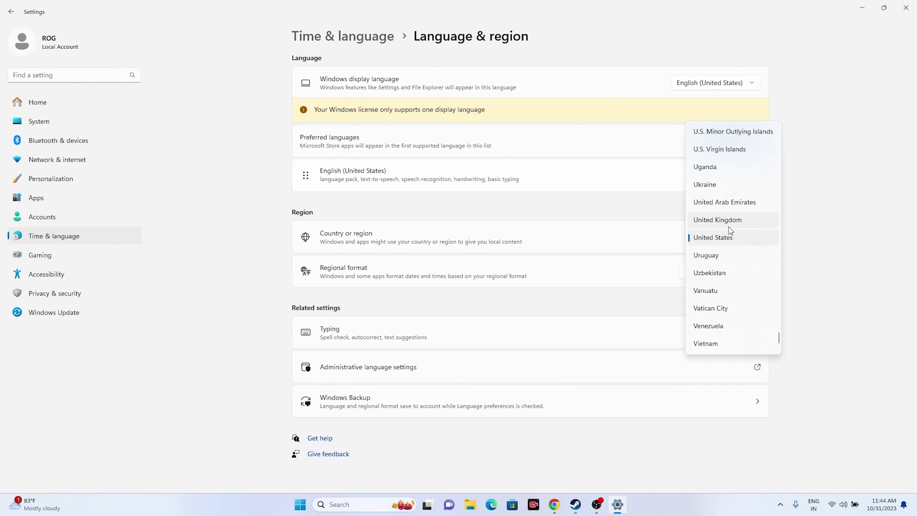
{"action": "left_click", "coordinate": [821, 238]}
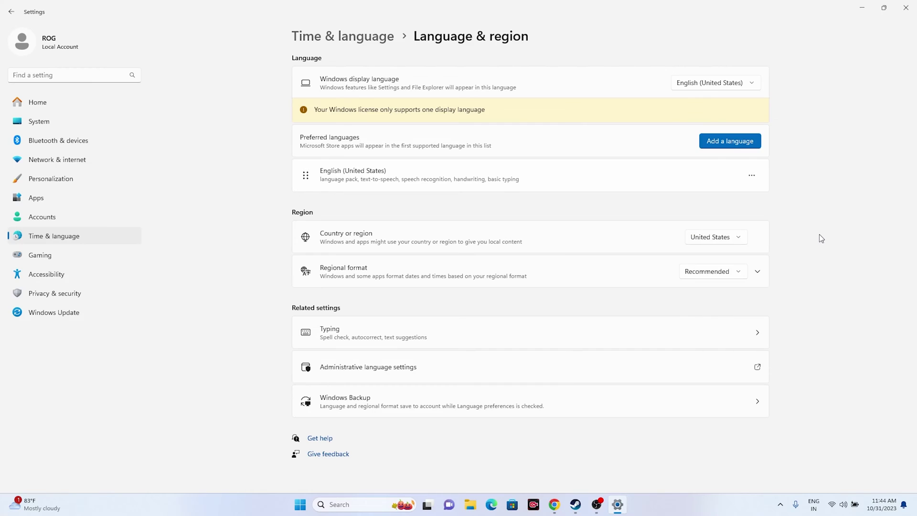
{"action": "left_click", "coordinate": [905, 8]}
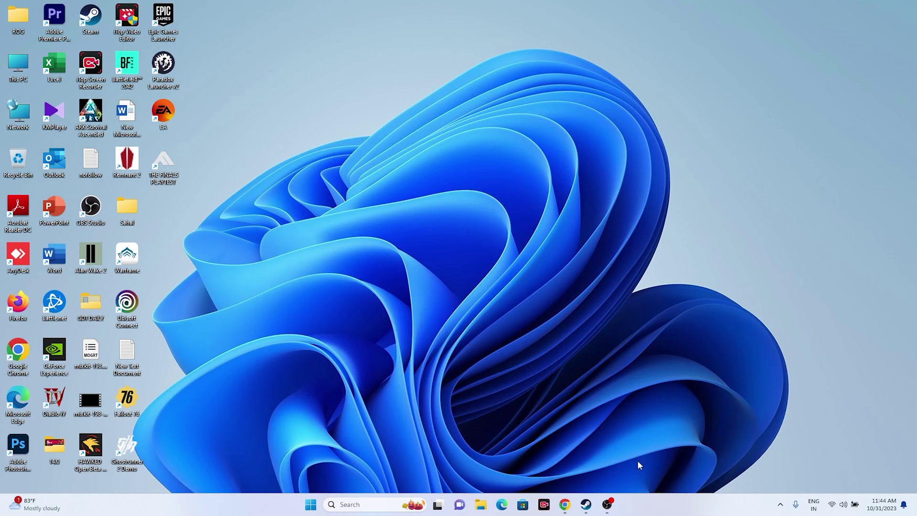
Switch to File Explorer and open the My Games folder in Documents to look for the game's folder.
{"action": "left_click", "coordinate": [588, 507]}
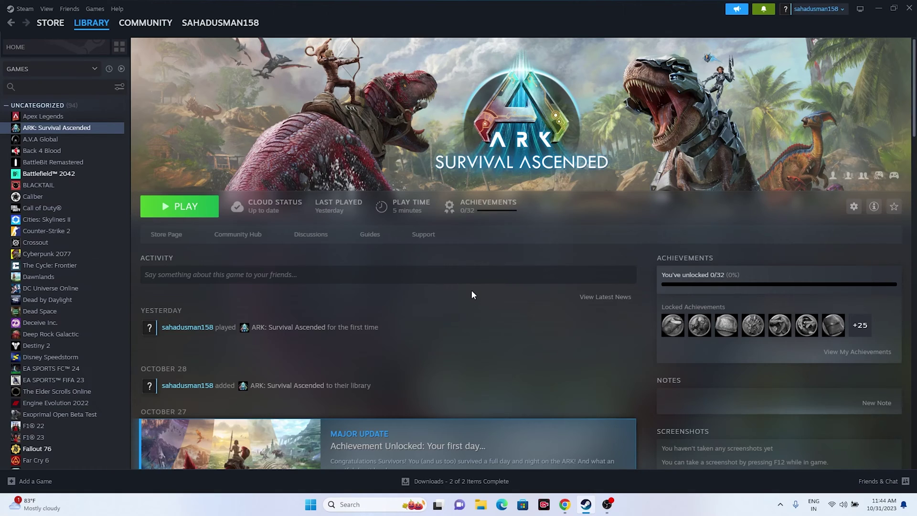
{"action": "left_click", "coordinate": [482, 505]}
{"action": "left_click", "coordinate": [53, 340]}
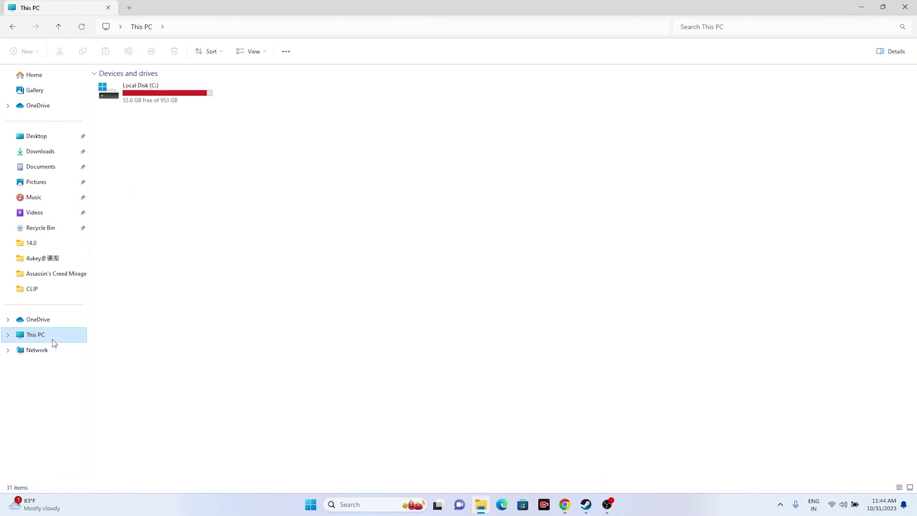
{"action": "left_click", "coordinate": [49, 168]}
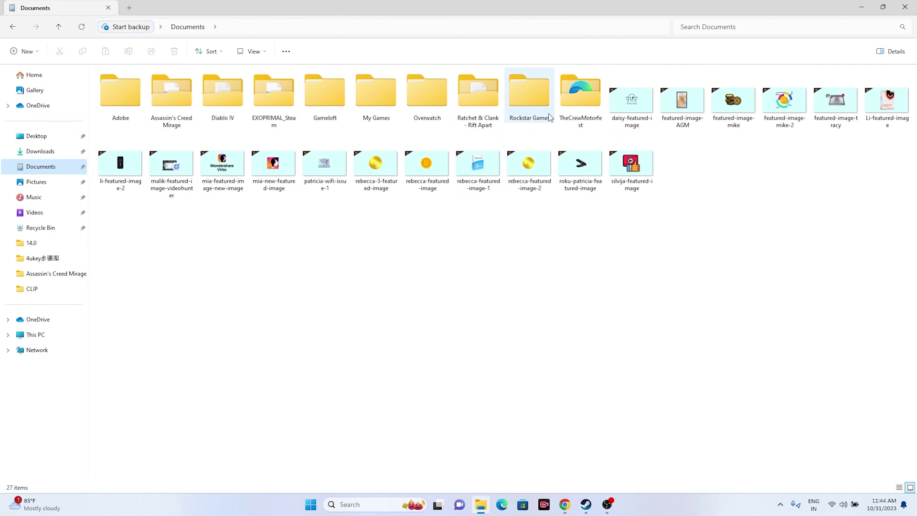
{"action": "double_click", "coordinate": [379, 99]}
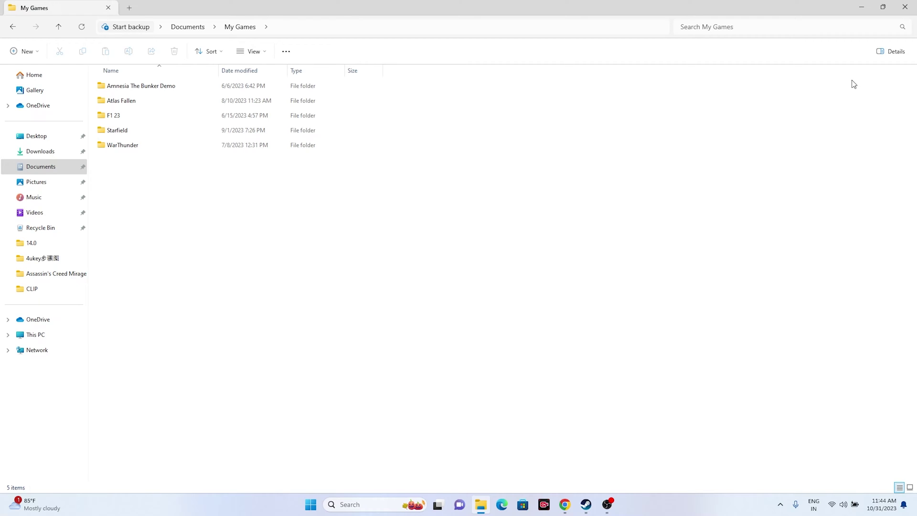
Close File Explorer, open the Windows Defender Firewall's allowed apps list in Control Panel, and view the first entry's details.
{"action": "left_click", "coordinate": [900, 12]}
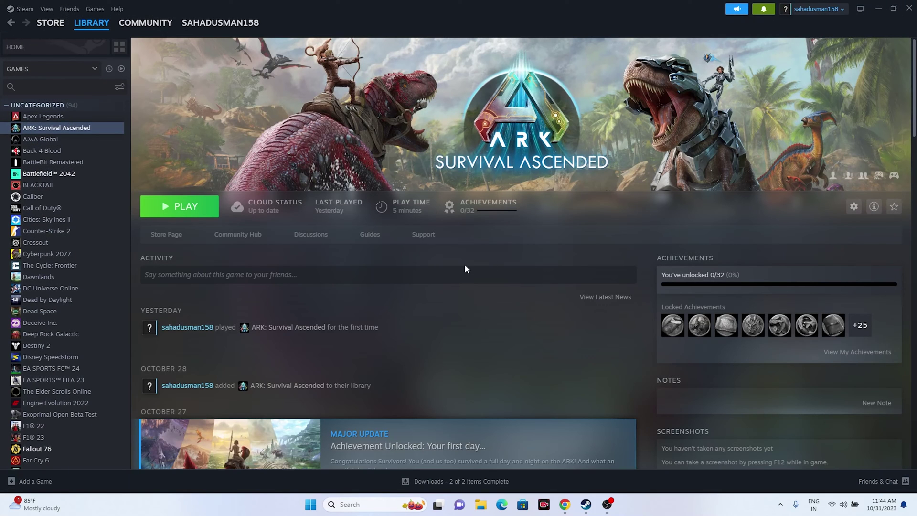
{"action": "left_click", "coordinate": [358, 504]}
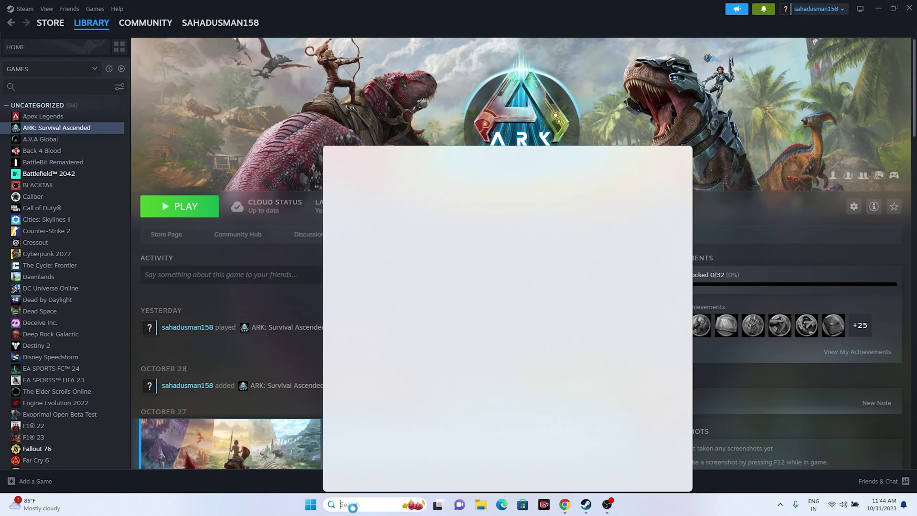
{"action": "left_click", "coordinate": [388, 336]}
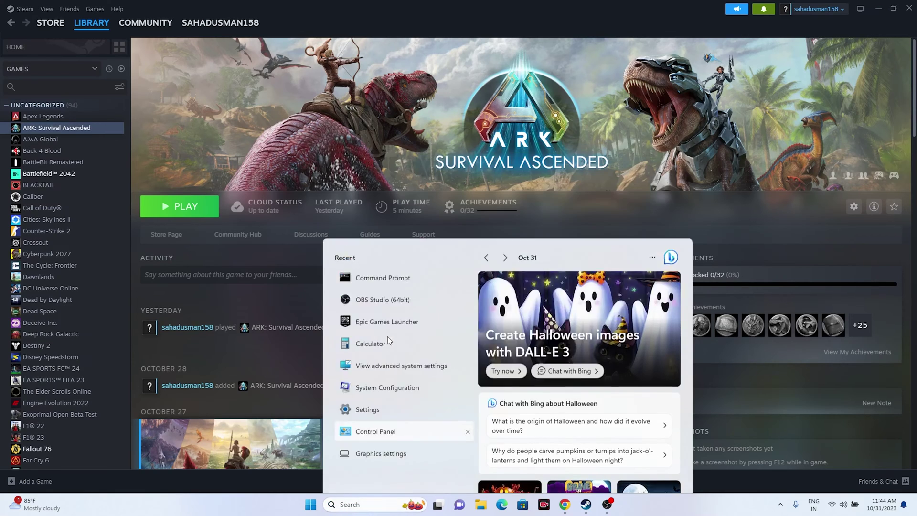
{"action": "left_click", "coordinate": [354, 77]}
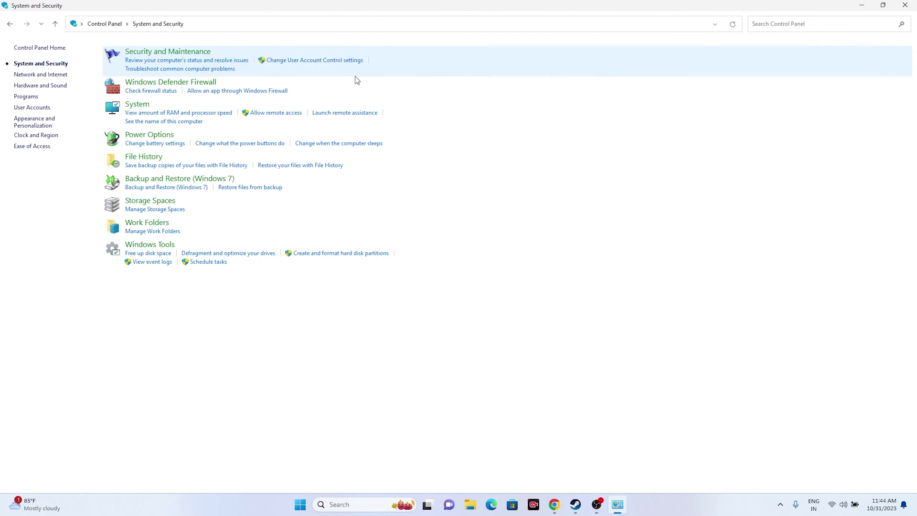
{"action": "left_click", "coordinate": [170, 84]}
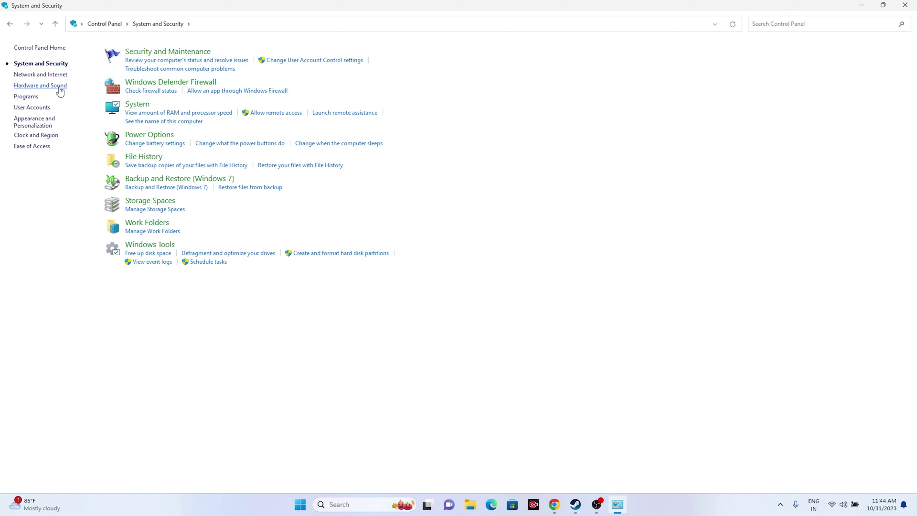
{"action": "left_click", "coordinate": [33, 74]}
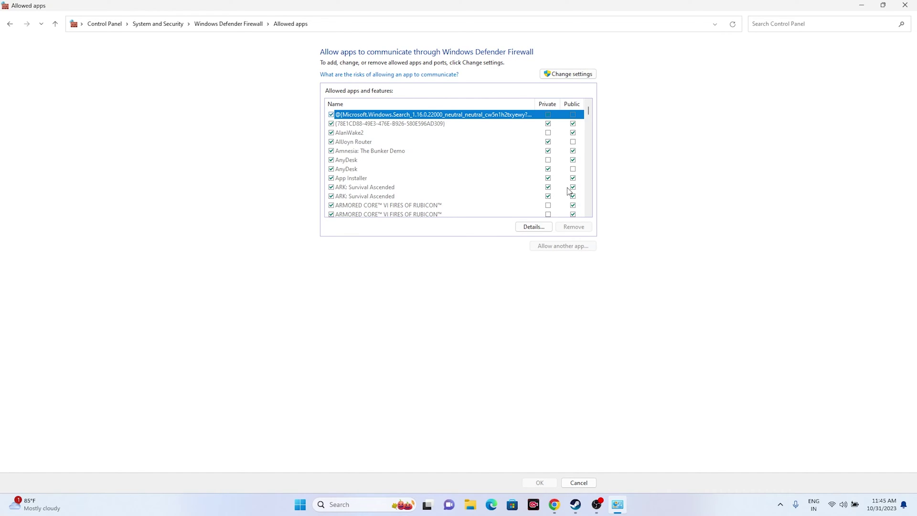
{"action": "left_click", "coordinate": [534, 227]}
{"action": "left_click", "coordinate": [541, 196]}
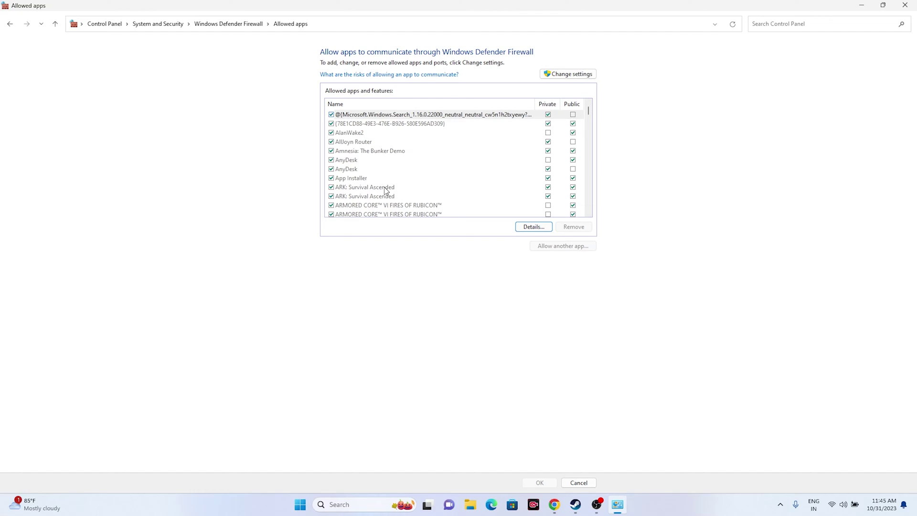
Unlock the allowed apps list for changes and start browsing for another app to allow.
{"action": "left_click", "coordinate": [565, 75]}
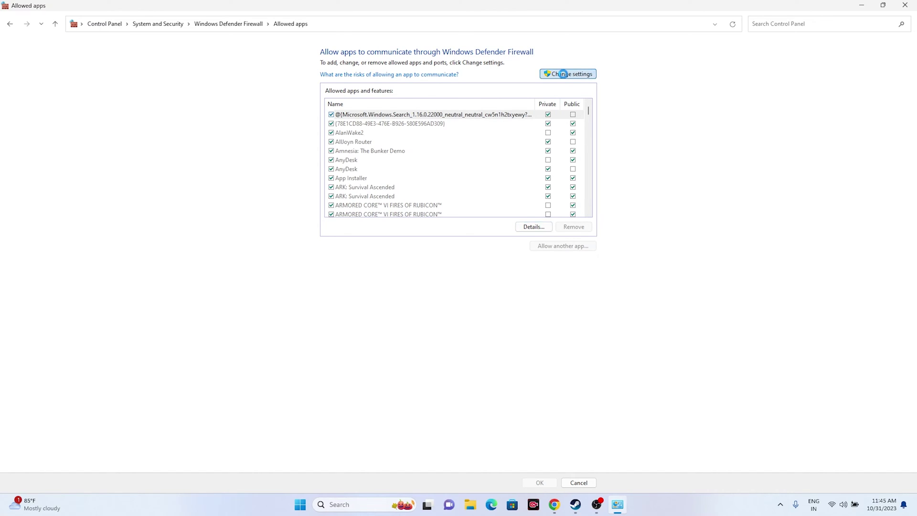
{"action": "left_click", "coordinate": [556, 248]}
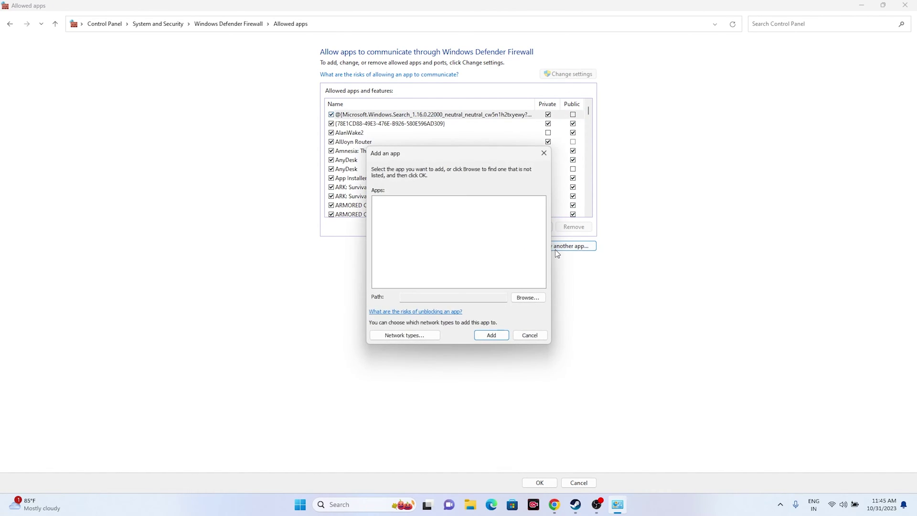
{"action": "left_click", "coordinate": [526, 298]}
Go to the Steam\steamapps\common folder under Program Files (x86) on Local Disk (C:).
{"action": "scroll", "coordinate": [406, 297], "scroll_direction": "down", "scroll_amount": 5}
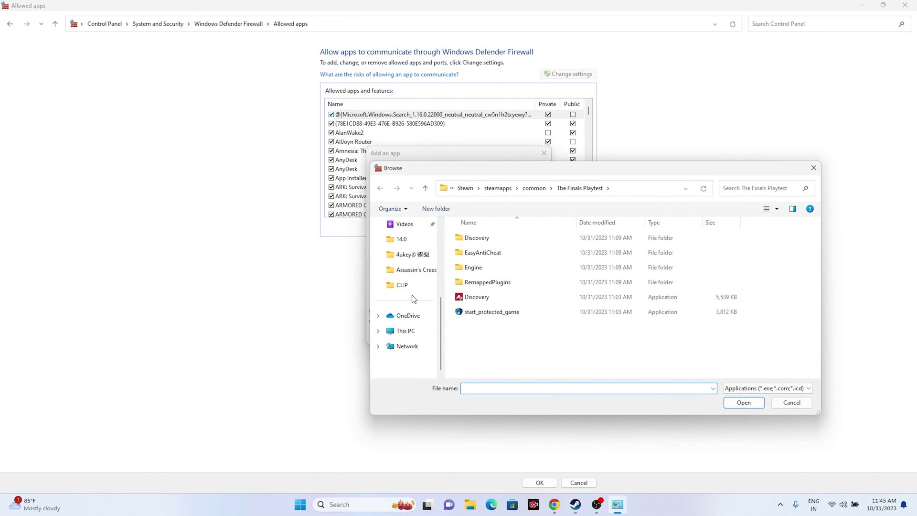
{"action": "left_click", "coordinate": [406, 330]}
{"action": "double_click", "coordinate": [497, 247]}
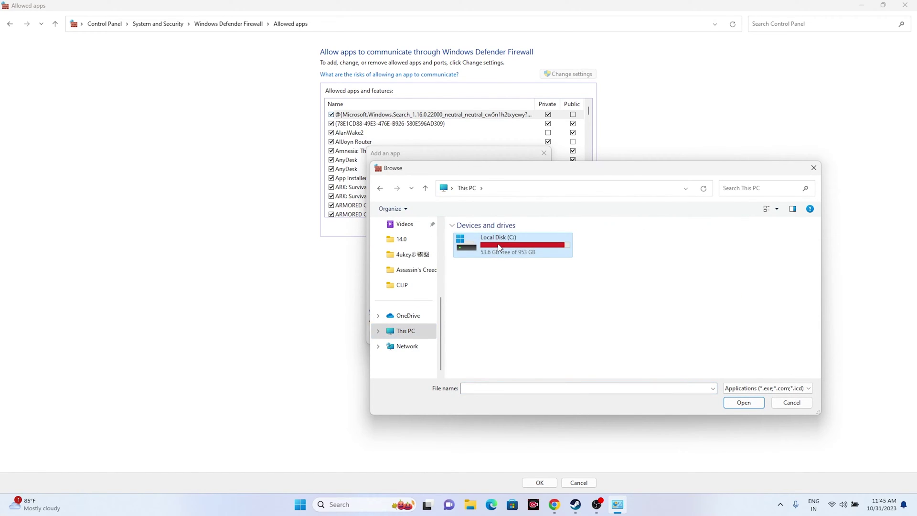
{"action": "double_click", "coordinate": [497, 311]}
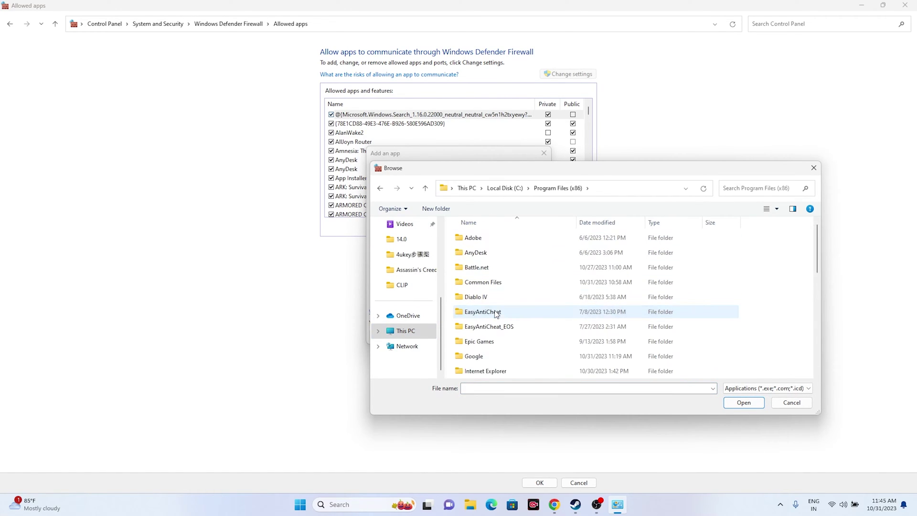
{"action": "scroll", "coordinate": [495, 287], "scroll_direction": "down", "scroll_amount": 4}
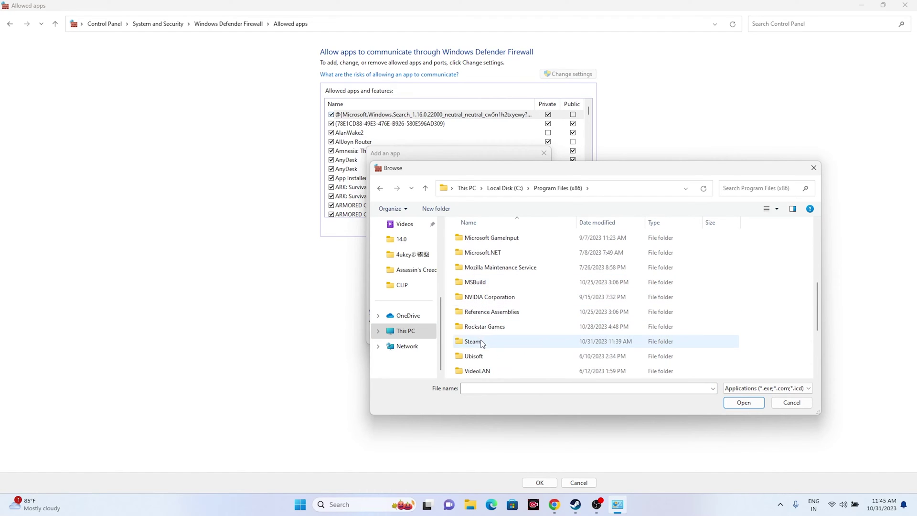
{"action": "double_click", "coordinate": [480, 342]}
{"action": "scroll", "coordinate": [483, 262], "scroll_direction": "down", "scroll_amount": 4}
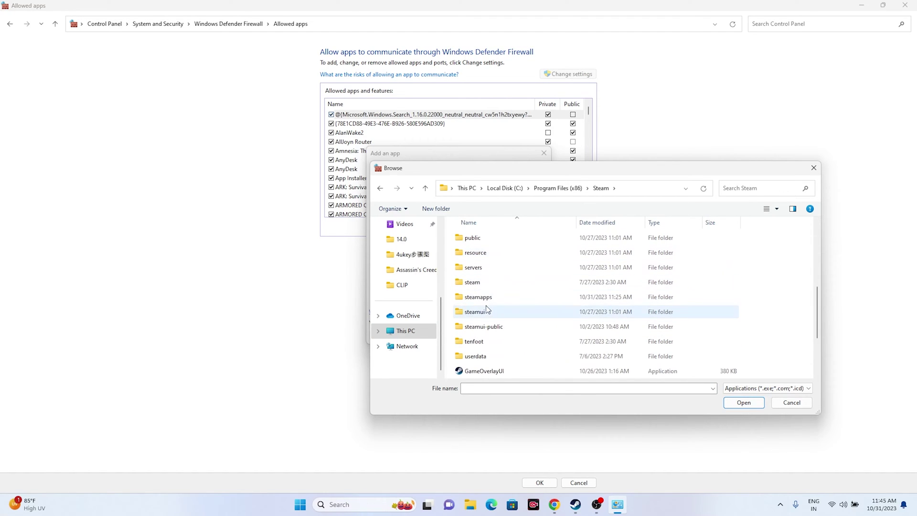
{"action": "double_click", "coordinate": [484, 296]}
{"action": "double_click", "coordinate": [488, 241]}
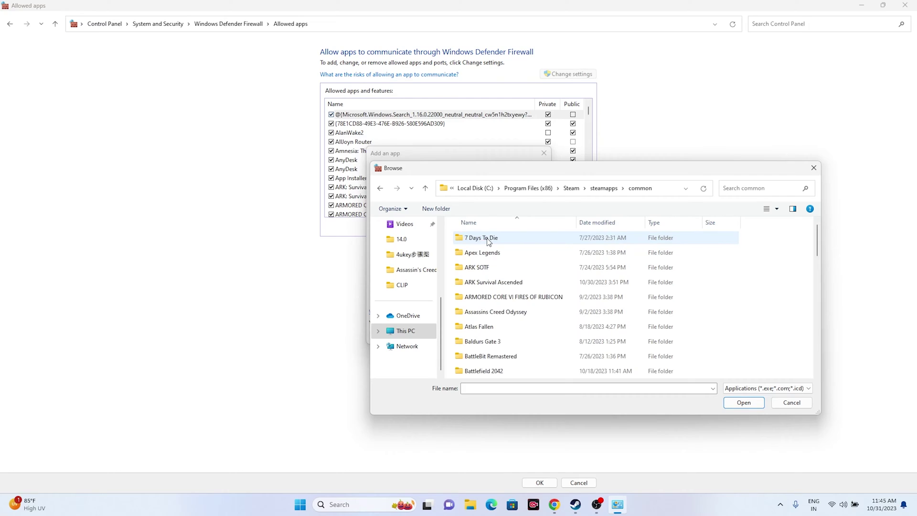
{"action": "scroll", "coordinate": [486, 266], "scroll_direction": "up", "scroll_amount": 1}
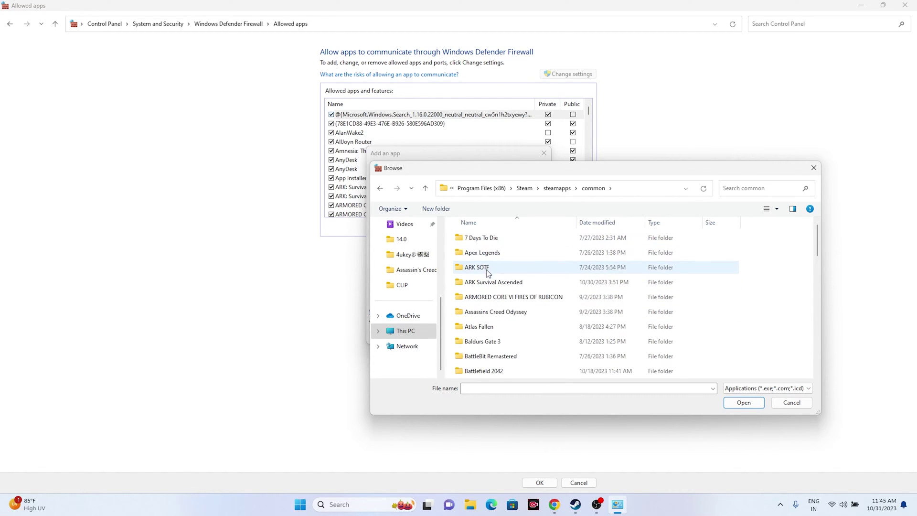
Choose the ArkAscended application in ARK Survival Ascended\ShooterGame\Binaries\Win64 as the app to allow.
{"action": "double_click", "coordinate": [488, 281]}
{"action": "double_click", "coordinate": [488, 258]}
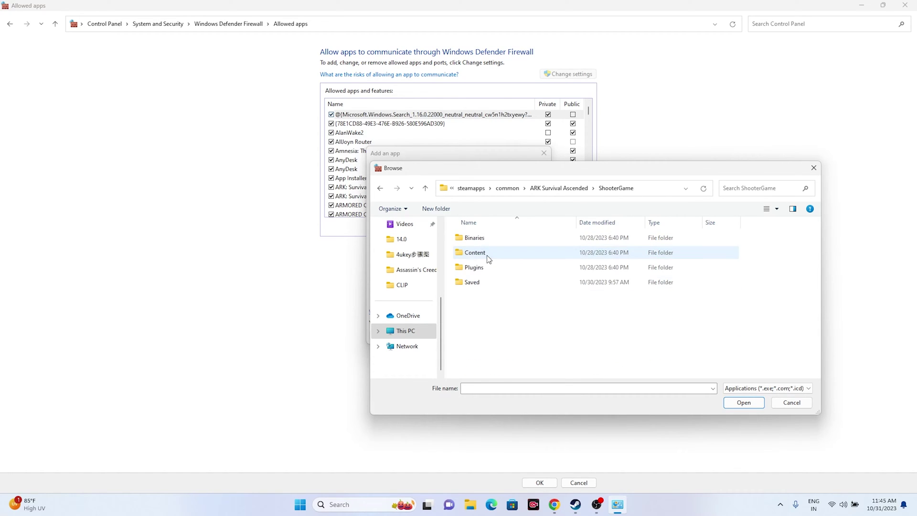
{"action": "double_click", "coordinate": [489, 240]}
{"action": "double_click", "coordinate": [489, 242]}
{"action": "left_click", "coordinate": [485, 283]}
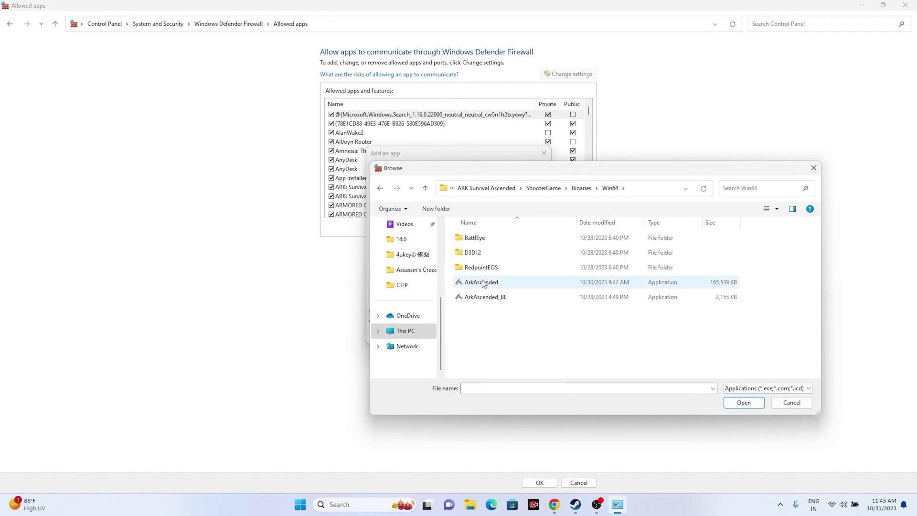
{"action": "left_click", "coordinate": [742, 406]}
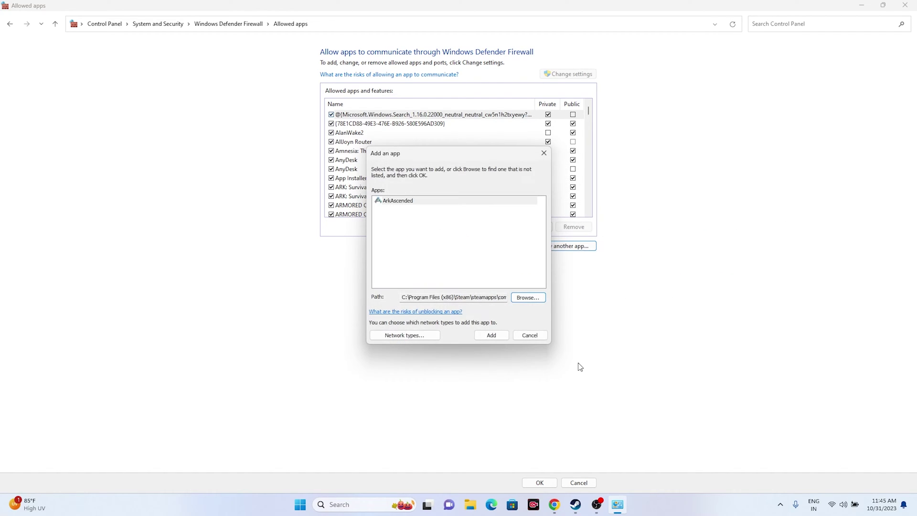
Try to add ArkAscended to the firewall's allowed apps, and close the dialog and Control Panel.
{"action": "left_click", "coordinate": [497, 336]}
{"action": "left_click", "coordinate": [517, 285]}
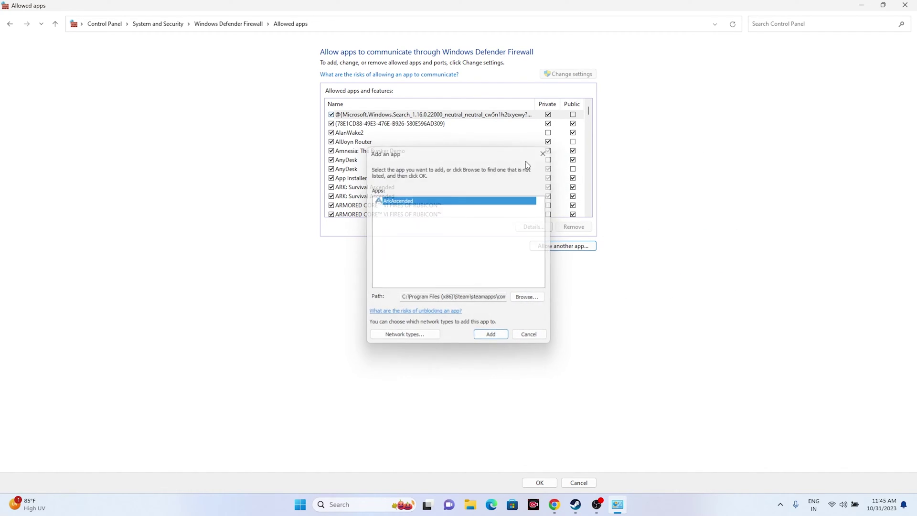
{"action": "left_click", "coordinate": [543, 153]}
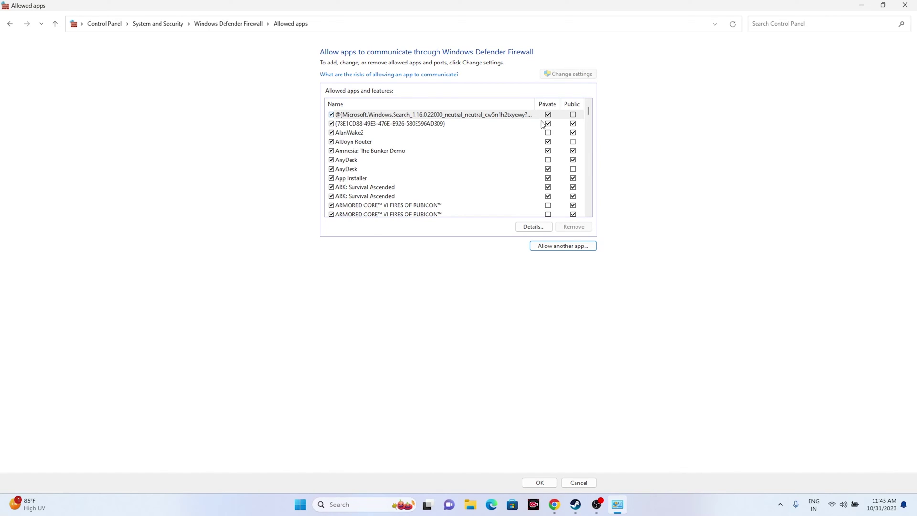
{"action": "left_click", "coordinate": [904, 5]}
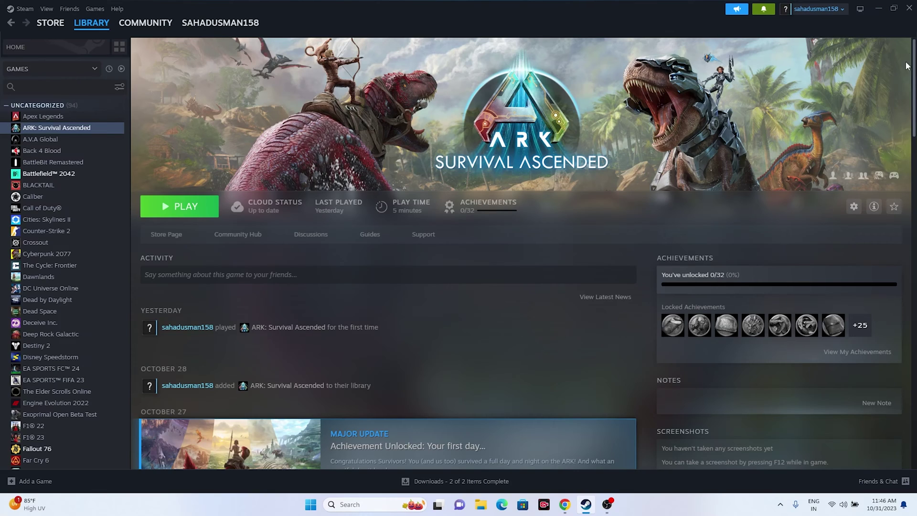
Open System Configuration, disable all services, and hide the Microsoft services from the list.
{"action": "left_click", "coordinate": [359, 504]}
{"action": "left_click", "coordinate": [392, 293]}
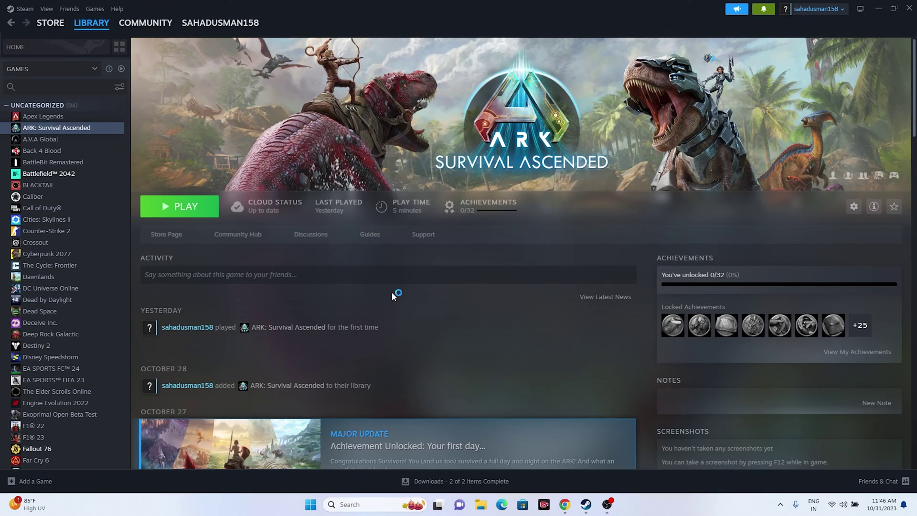
{"action": "left_click", "coordinate": [382, 176]}
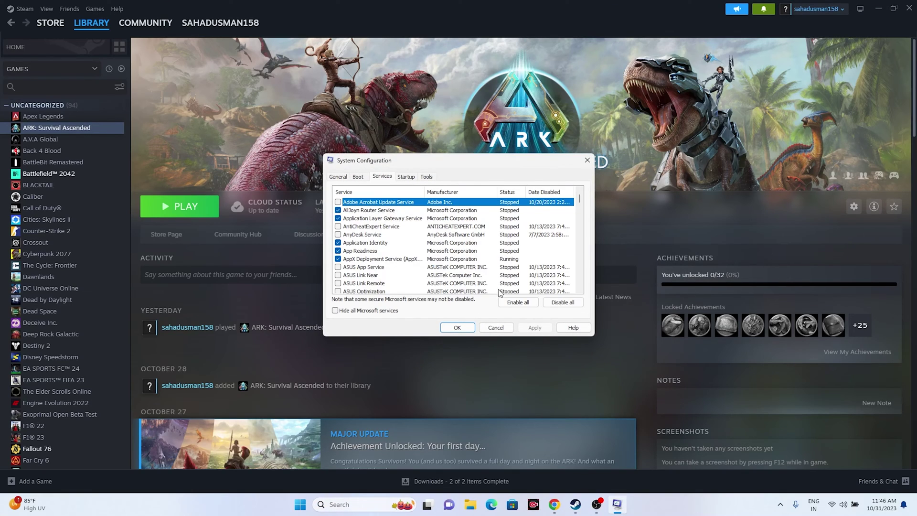
{"action": "left_click", "coordinate": [563, 302]}
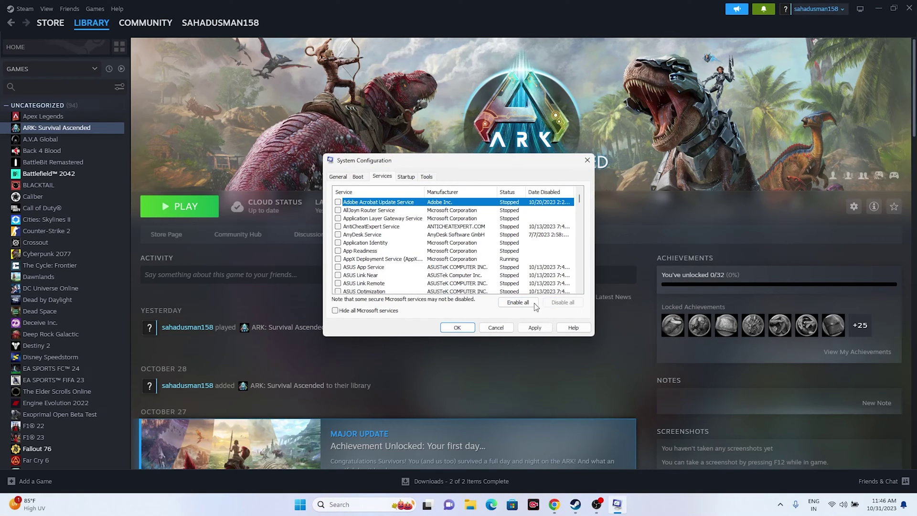
{"action": "left_click", "coordinate": [335, 311]}
Apply the service changes, close System Configuration and dismiss the restart prompt.
{"action": "left_click", "coordinate": [535, 329]}
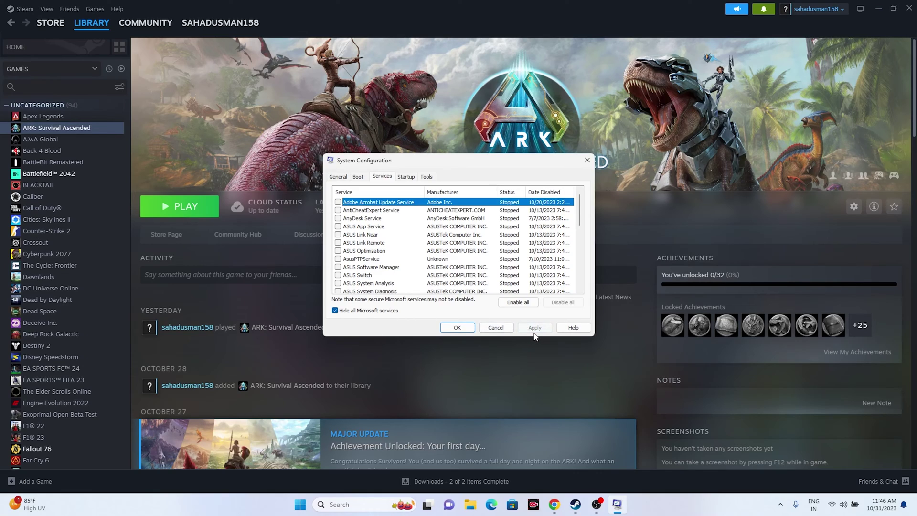
{"action": "left_click", "coordinate": [457, 328]}
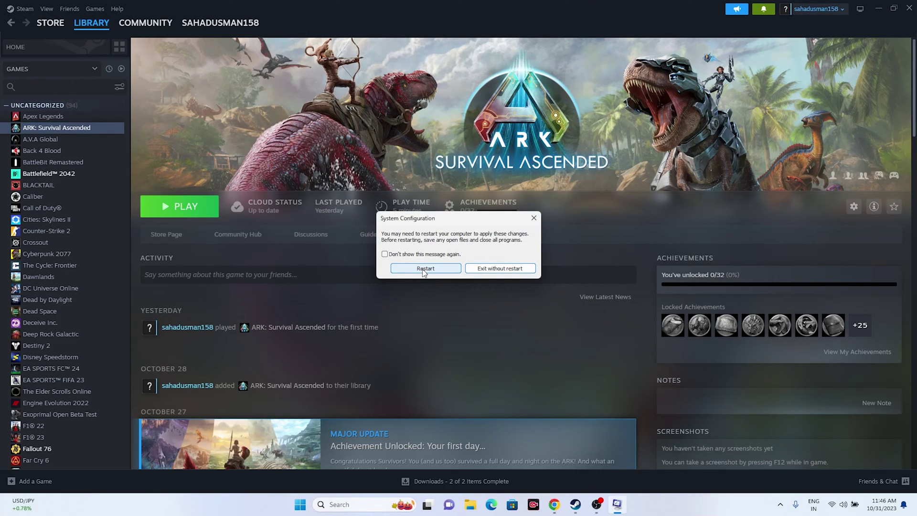
{"action": "left_click", "coordinate": [534, 218]}
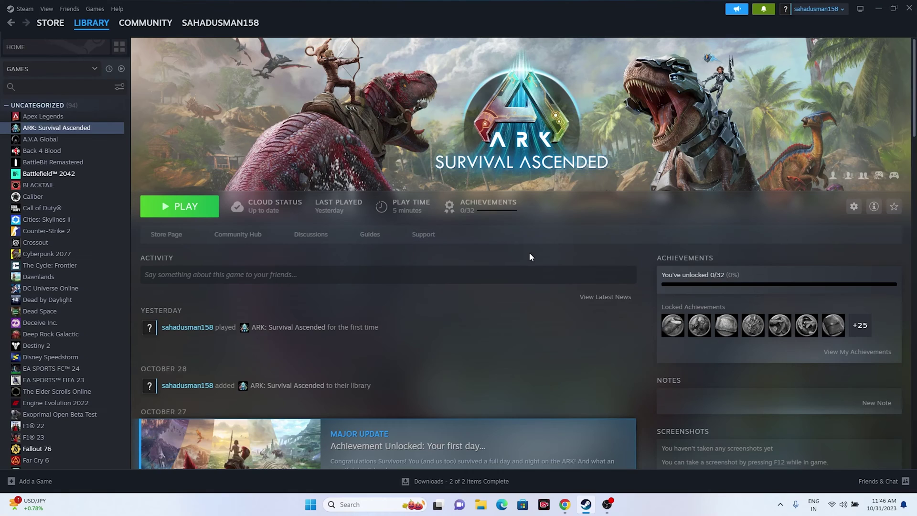
Replace ARK: Survival Ascended's launch option in Steam with -dx11, change it to -dx12, and close the game's properties.
{"action": "right_click", "coordinate": [67, 130]}
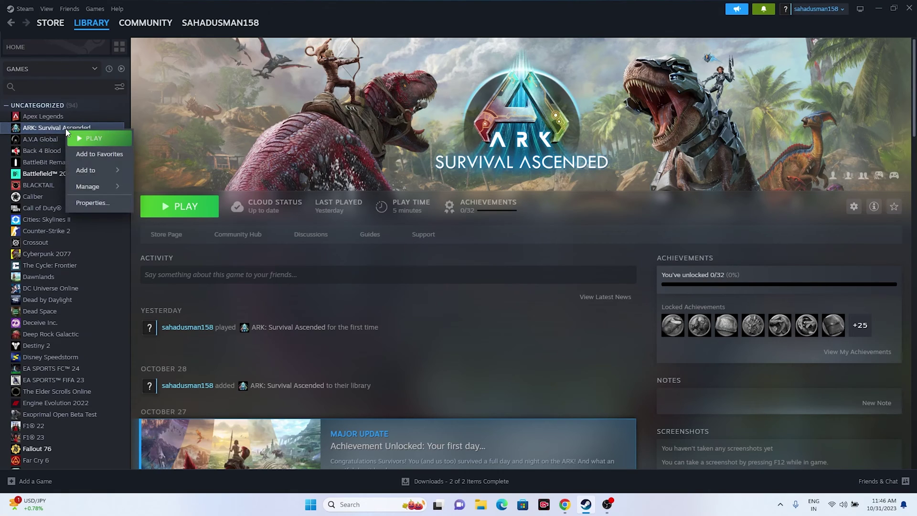
{"action": "left_click", "coordinate": [96, 205]}
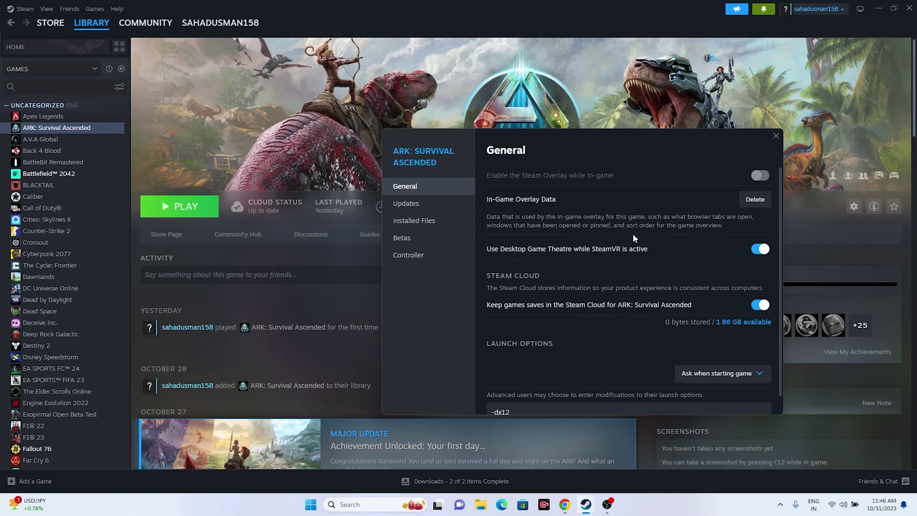
{"action": "scroll", "coordinate": [622, 221], "scroll_direction": "down", "scroll_amount": 1}
{"action": "left_click_drag", "start_coordinate": [511, 393], "coordinate": [477, 389]}
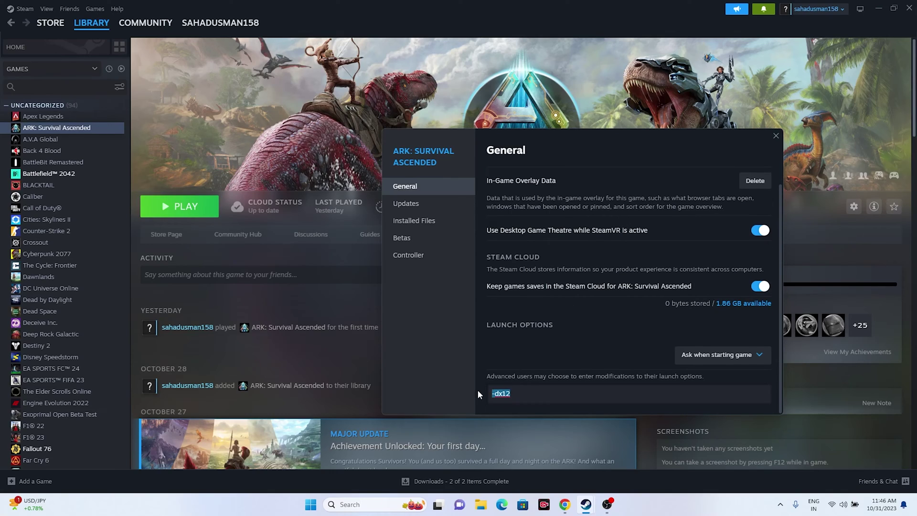
{"action": "key", "text": "BackSpace"}
{"action": "type", "text": "-dx11"}
{"action": "type", "text": "2"}
{"action": "left_click", "coordinate": [774, 137]}
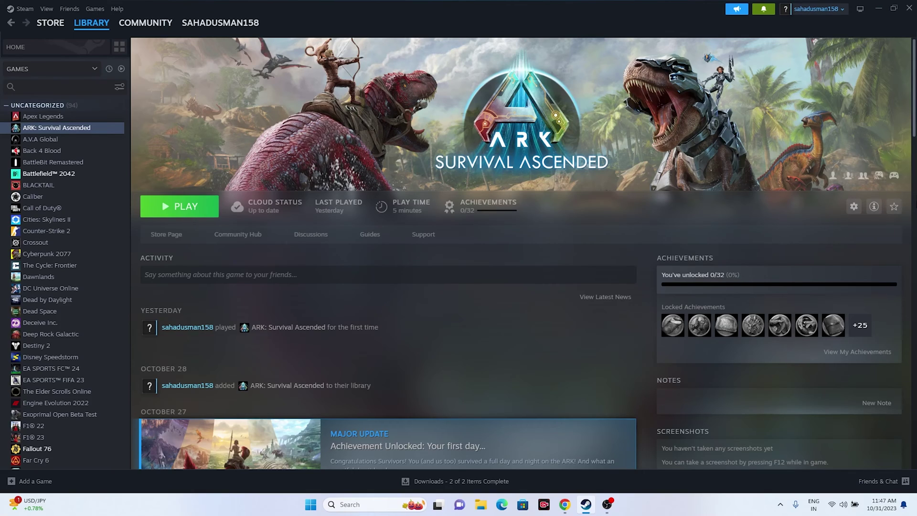
Minimize Steam, open the Windows Graphics settings and start browsing for a desktop app to add.
{"action": "left_click", "coordinate": [881, 5]}
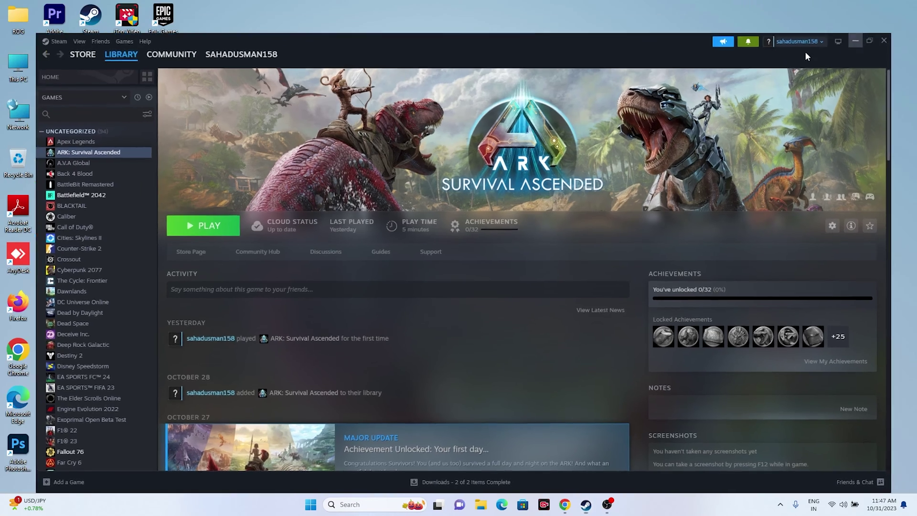
{"action": "left_click", "coordinate": [368, 505]}
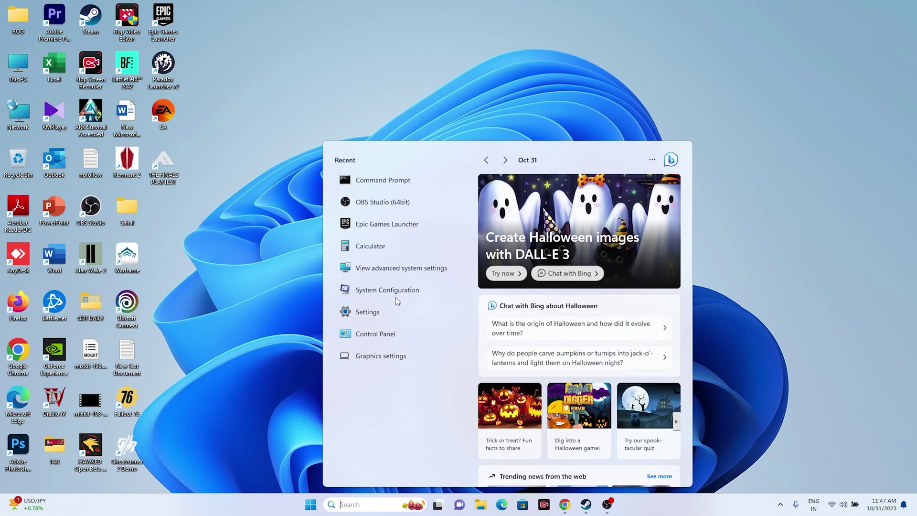
{"action": "left_click", "coordinate": [386, 359]}
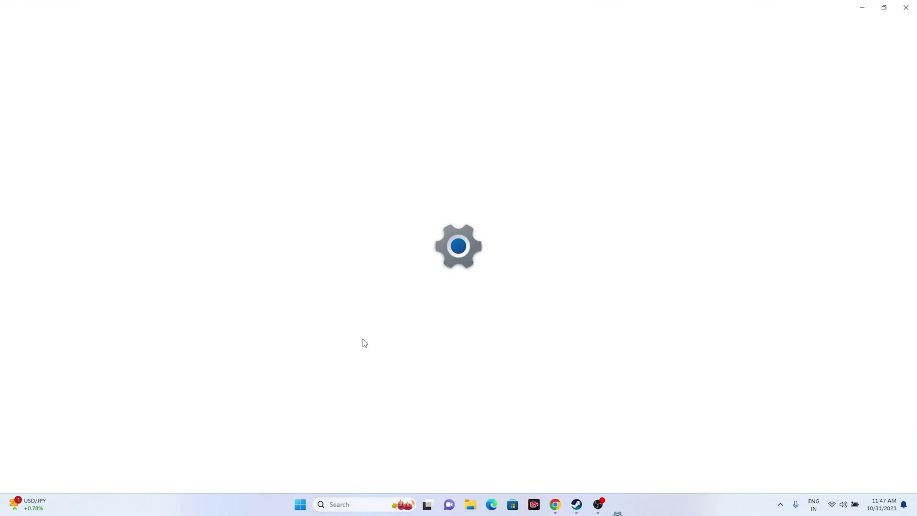
{"action": "left_click", "coordinate": [314, 170]}
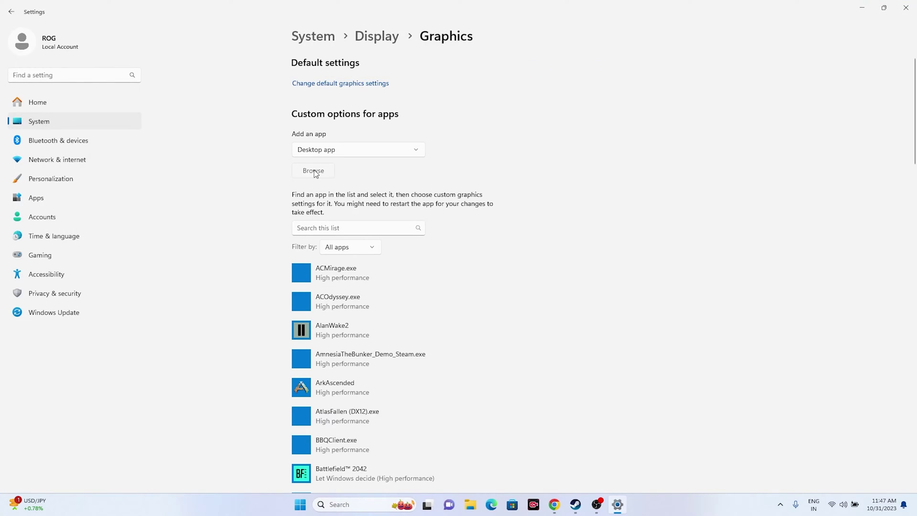
Browse to the C:\Program Files (x86)\Steam\steamapps\common folder in the file dialog.
{"action": "left_click", "coordinate": [46, 168]}
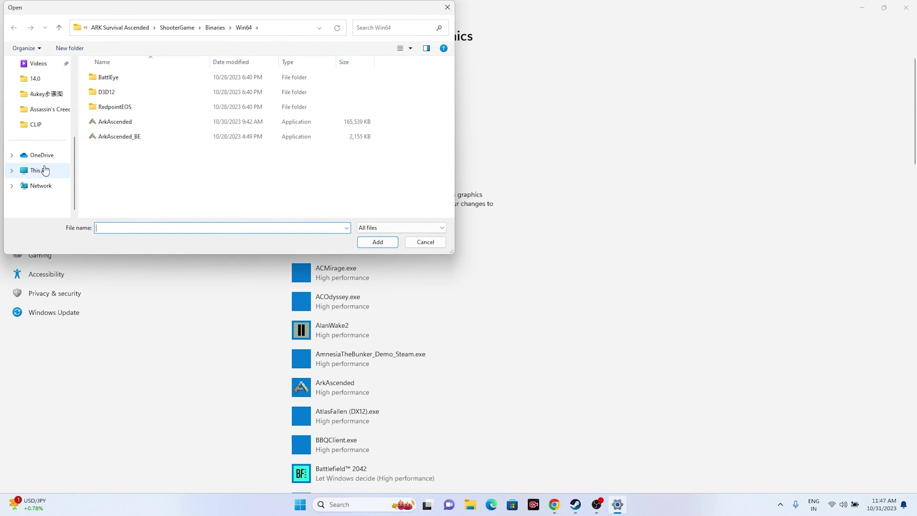
{"action": "double_click", "coordinate": [131, 91]}
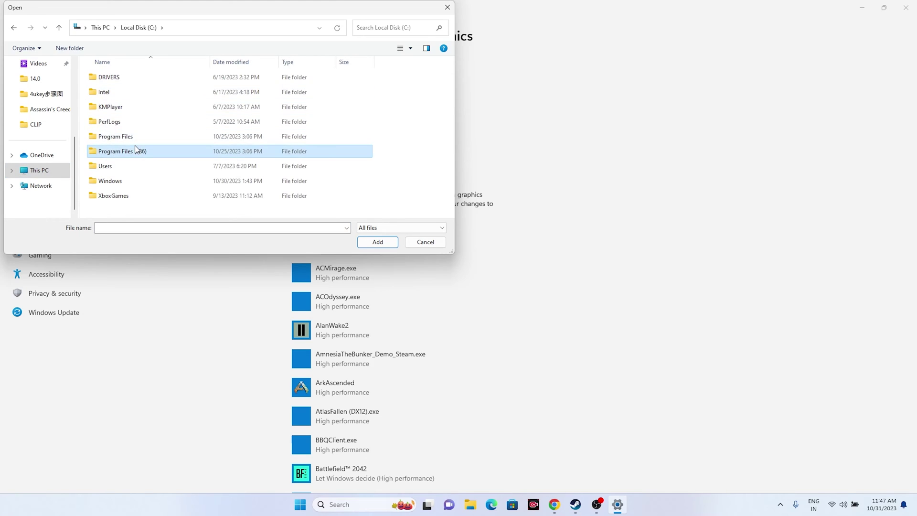
{"action": "double_click", "coordinate": [135, 149]}
{"action": "scroll", "coordinate": [122, 165], "scroll_direction": "down", "scroll_amount": 4}
{"action": "scroll", "coordinate": [122, 168], "scroll_direction": "down", "scroll_amount": 1}
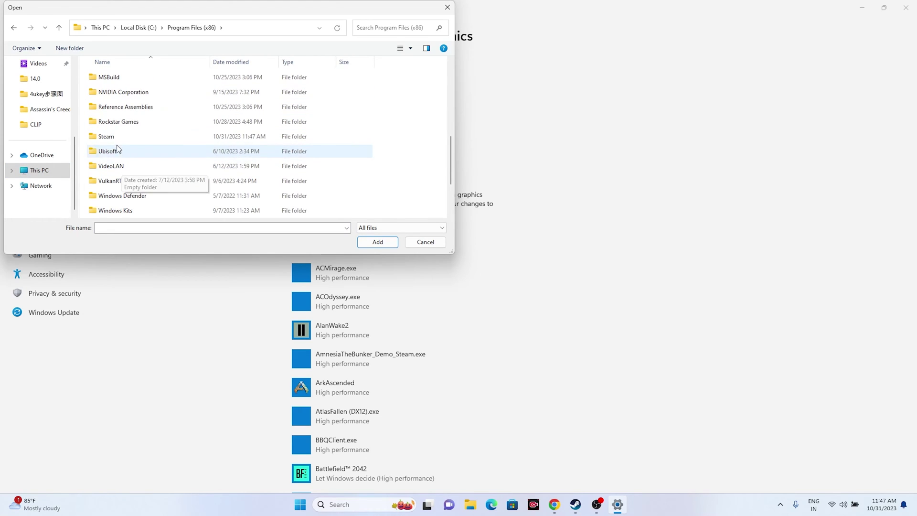
{"action": "double_click", "coordinate": [158, 136]}
{"action": "scroll", "coordinate": [160, 134], "scroll_direction": "down", "scroll_amount": 3}
{"action": "double_click", "coordinate": [125, 183]}
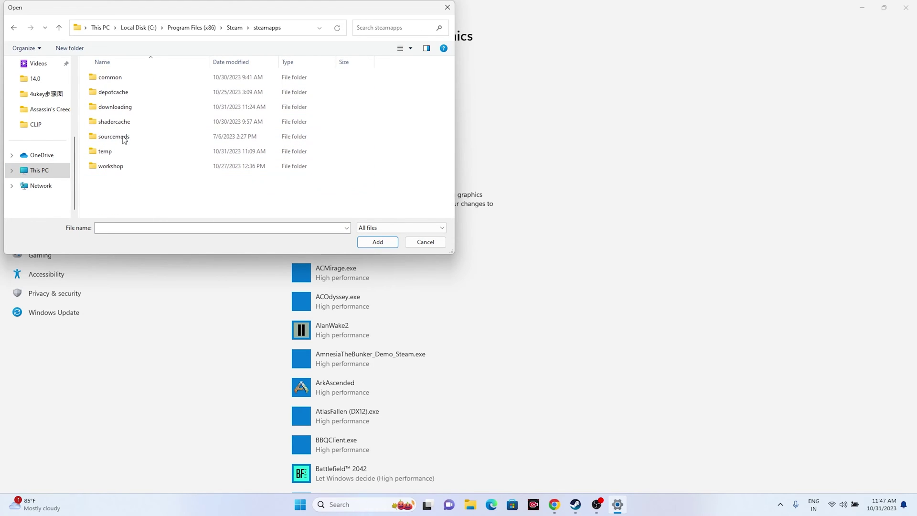
{"action": "double_click", "coordinate": [123, 79]}
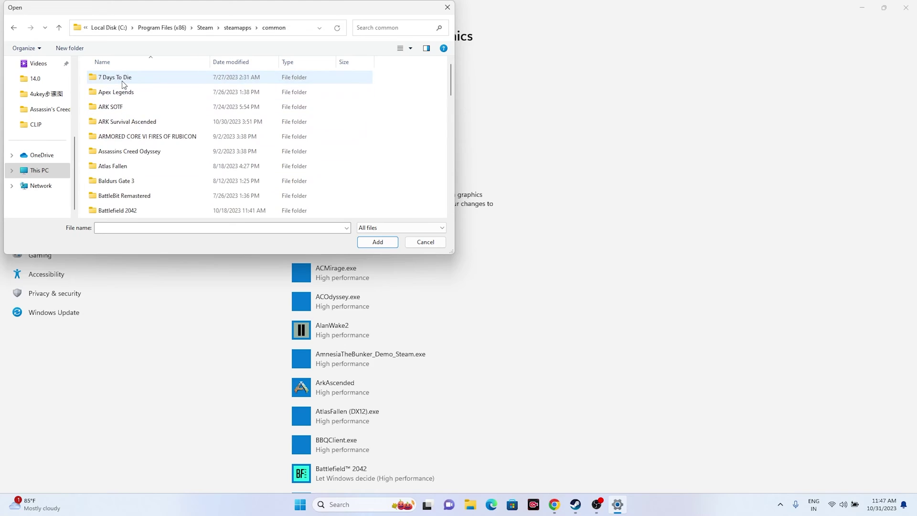
Add ArkAscended from ARK Survival Ascended\ShooterGame\Binaries\Win64 to the apps with custom graphics options.
{"action": "double_click", "coordinate": [122, 122]}
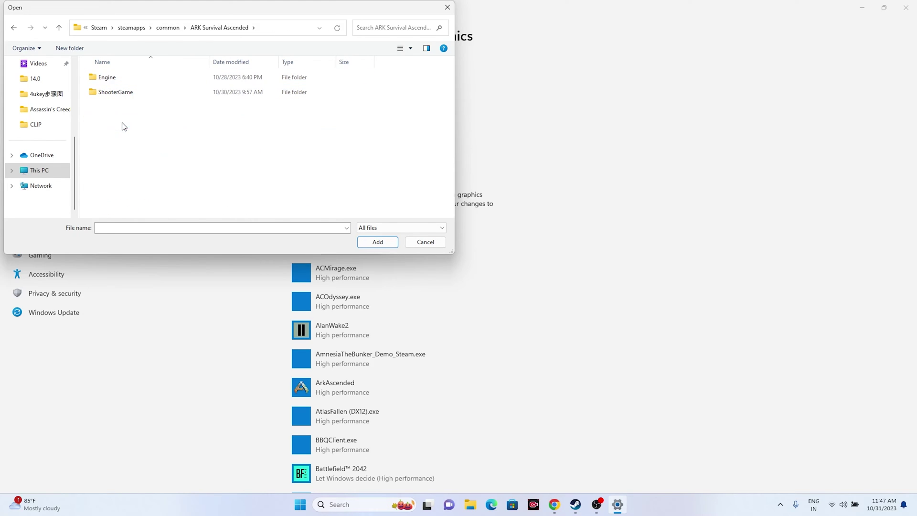
{"action": "double_click", "coordinate": [123, 95]}
{"action": "double_click", "coordinate": [123, 84]}
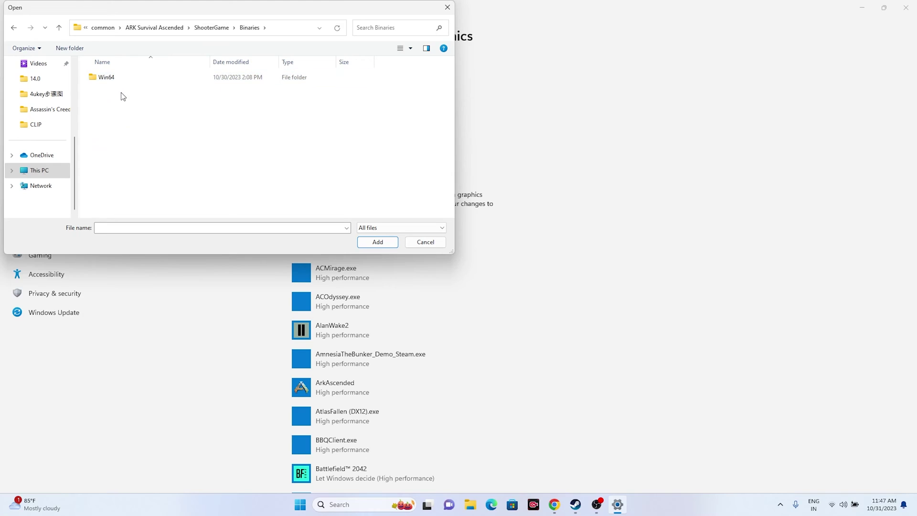
{"action": "double_click", "coordinate": [122, 80]}
{"action": "left_click", "coordinate": [124, 121]}
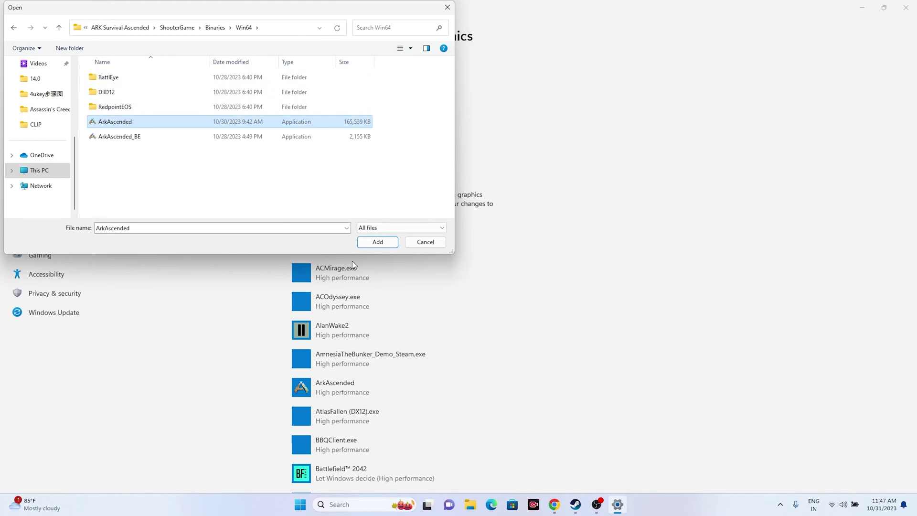
{"action": "left_click", "coordinate": [377, 242]}
Set ArkAscended's graphics preference to High performance, save it and close Settings.
{"action": "scroll", "coordinate": [587, 225], "scroll_direction": "down", "scroll_amount": 4}
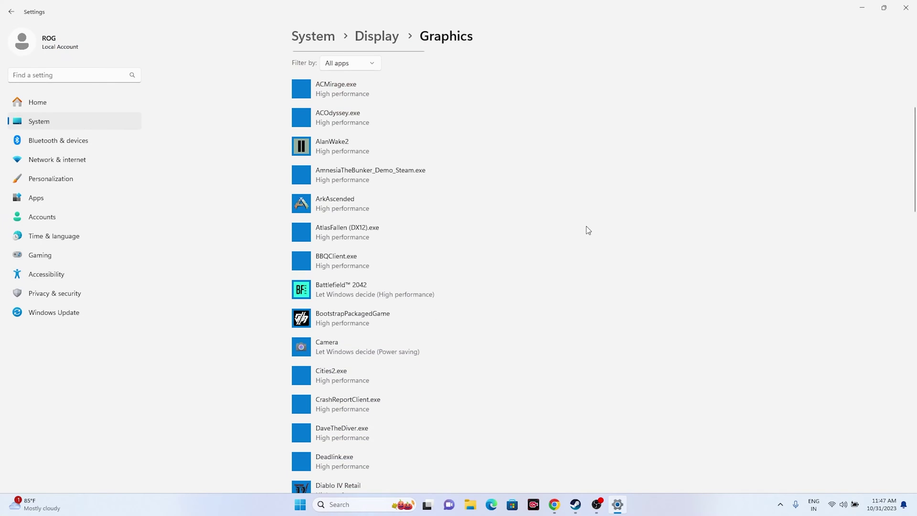
{"action": "left_click", "coordinate": [326, 207]}
{"action": "left_click", "coordinate": [430, 261]}
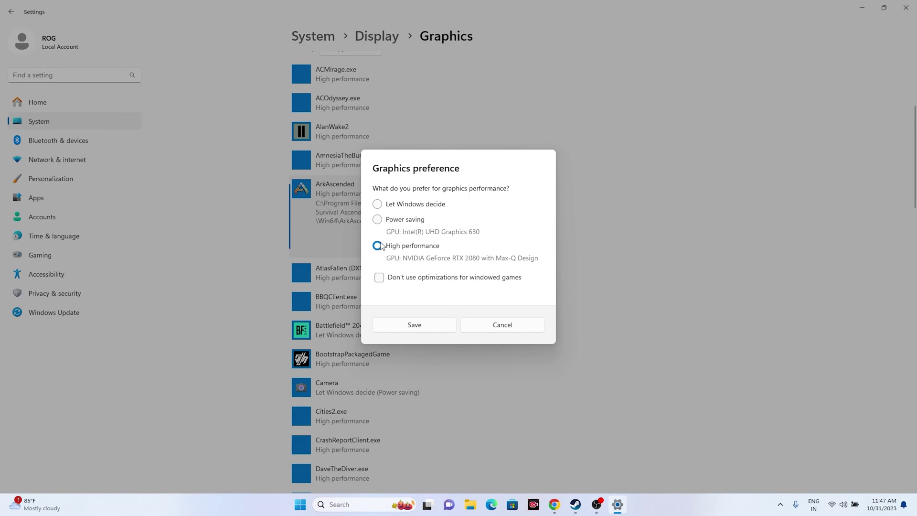
{"action": "left_click", "coordinate": [378, 205]}
{"action": "left_click", "coordinate": [378, 246]}
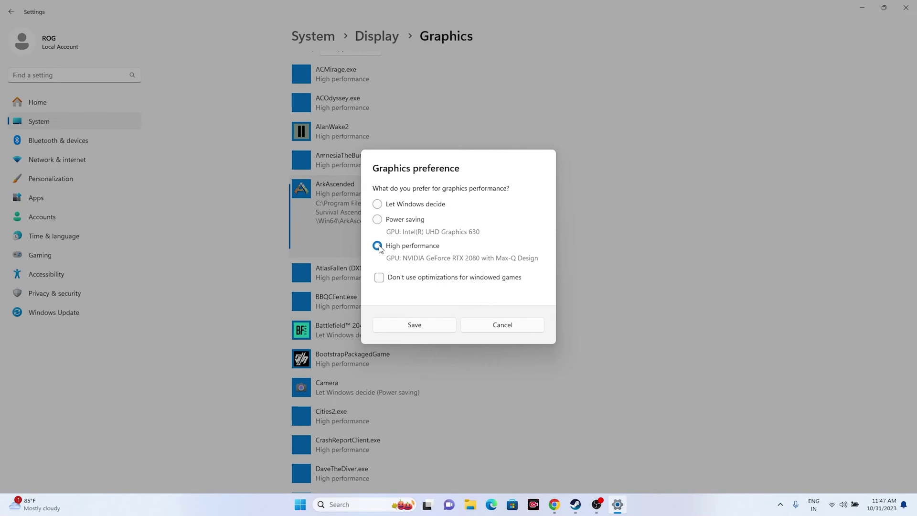
{"action": "left_click", "coordinate": [423, 324]}
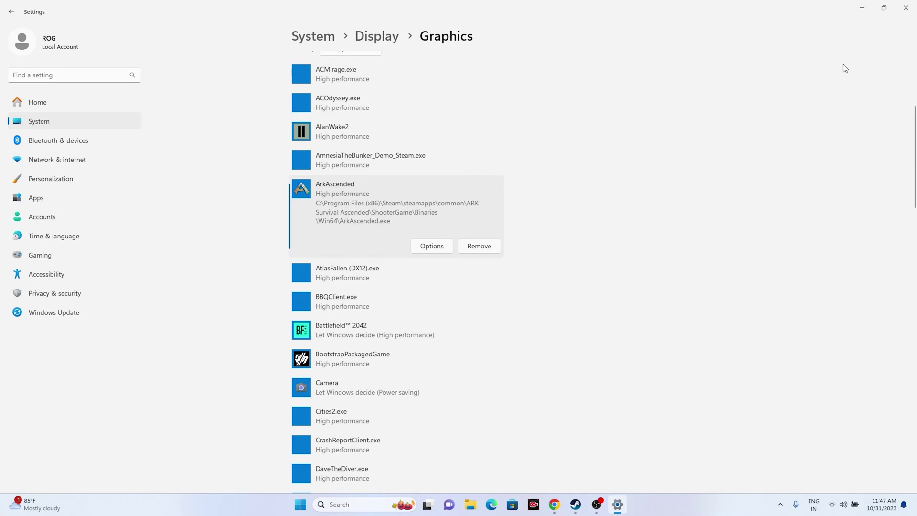
{"action": "left_click", "coordinate": [906, 8]}
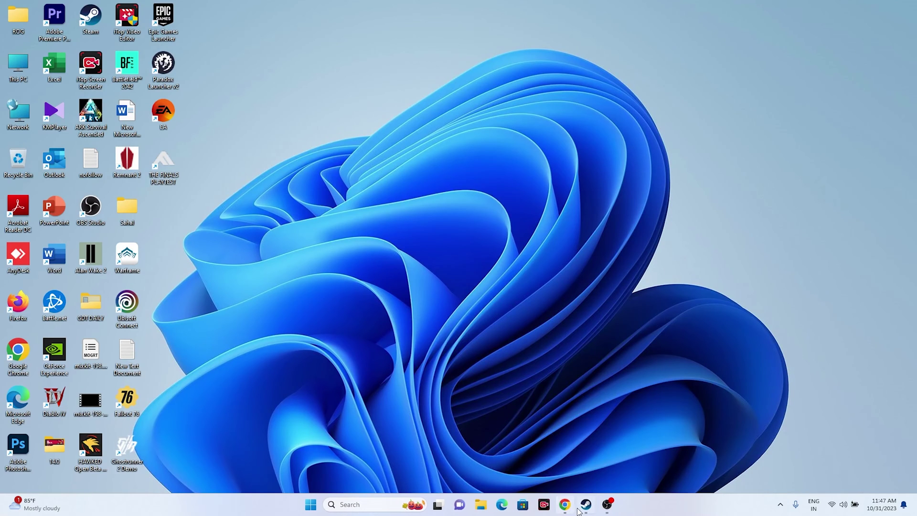
Review the running apps and background processes in Task Manager, then return to the desktop with Steam minimized.
{"action": "left_click", "coordinate": [585, 505]}
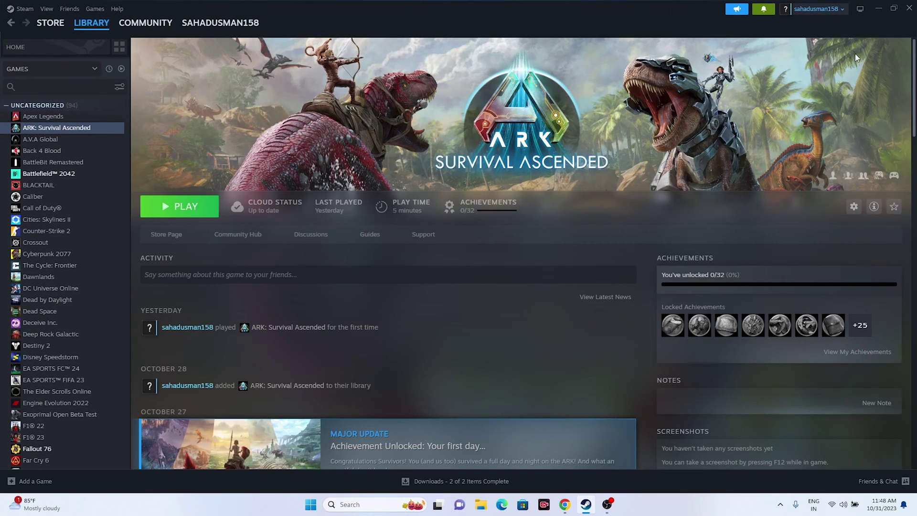
{"action": "left_click", "coordinate": [878, 9]}
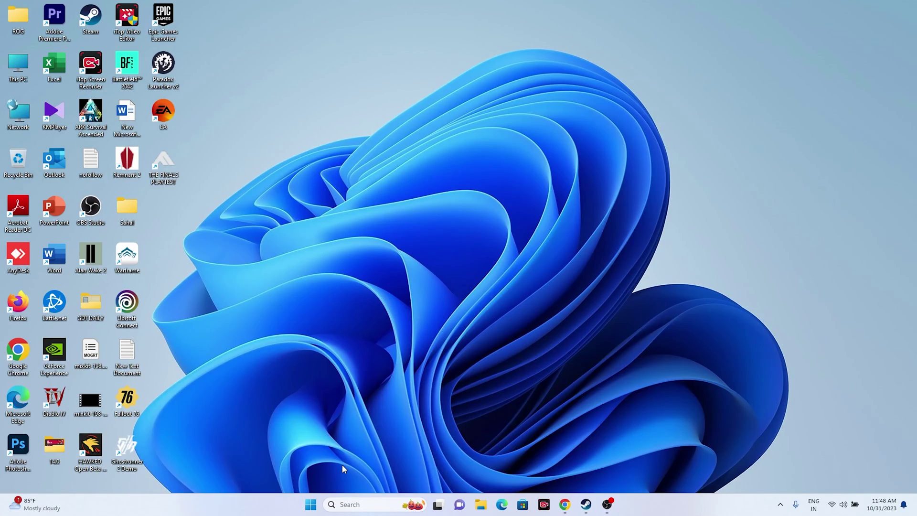
{"action": "right_click", "coordinate": [309, 508]}
{"action": "left_click", "coordinate": [309, 368]}
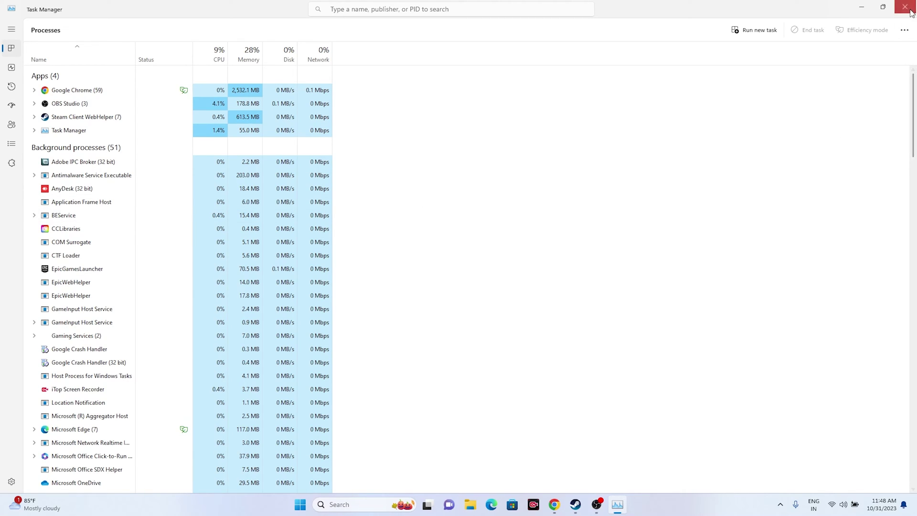
{"action": "left_click", "coordinate": [905, 6]}
{"action": "left_click", "coordinate": [576, 505]}
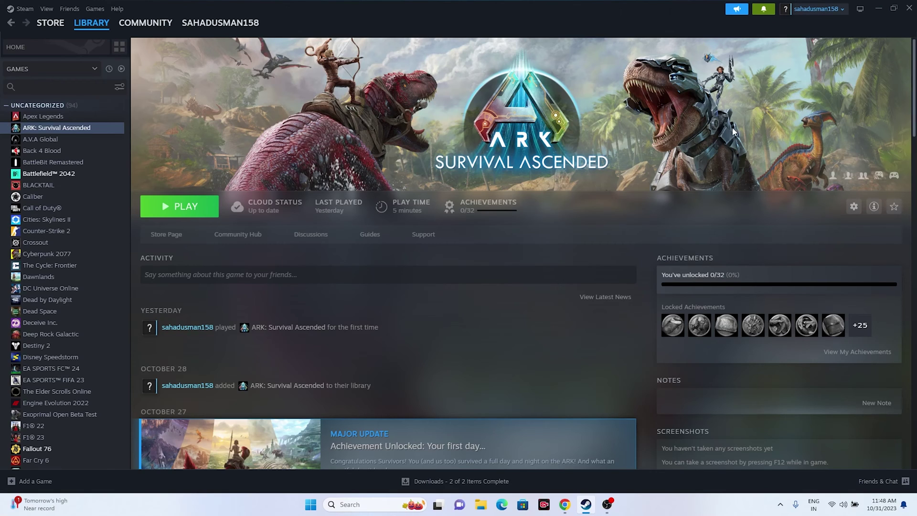
{"action": "left_click", "coordinate": [878, 8]}
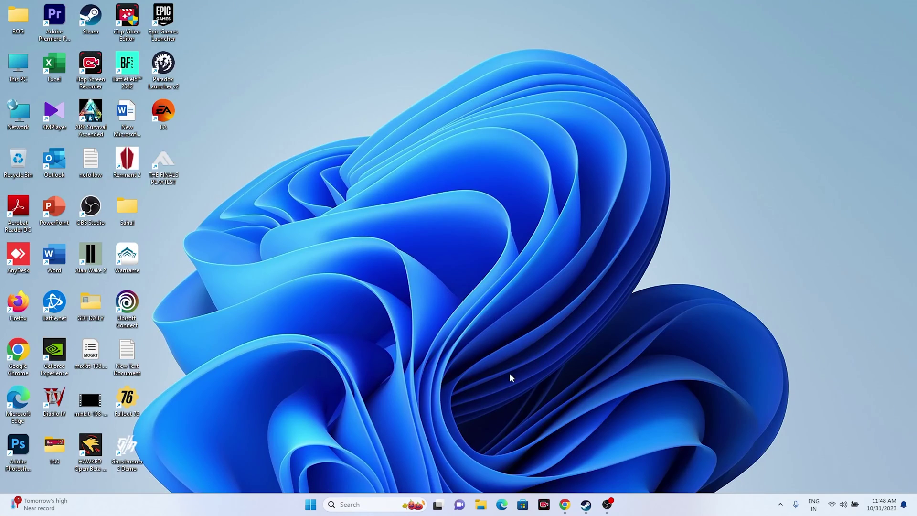
Open the Virtual Memory settings from the advanced system performance options and choose a custom paging file size for drive C:.
{"action": "left_click", "coordinate": [379, 498]}
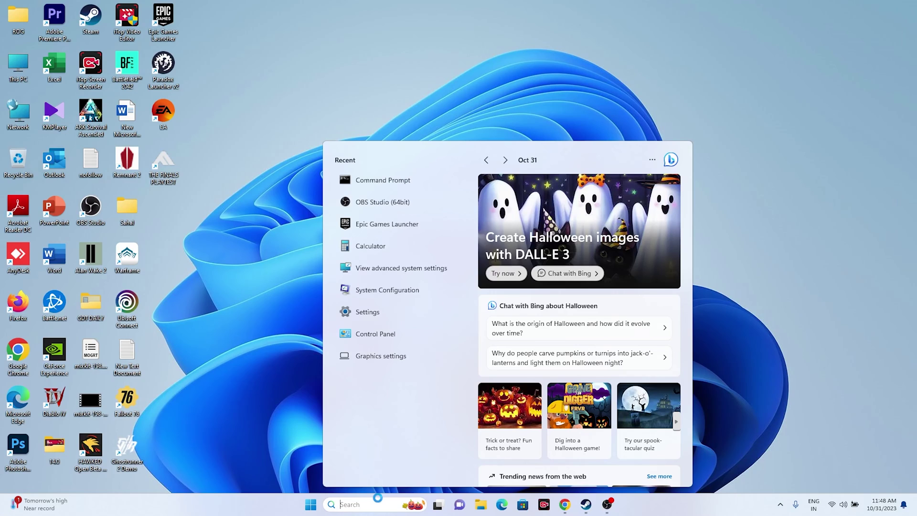
{"action": "left_click", "coordinate": [390, 270]}
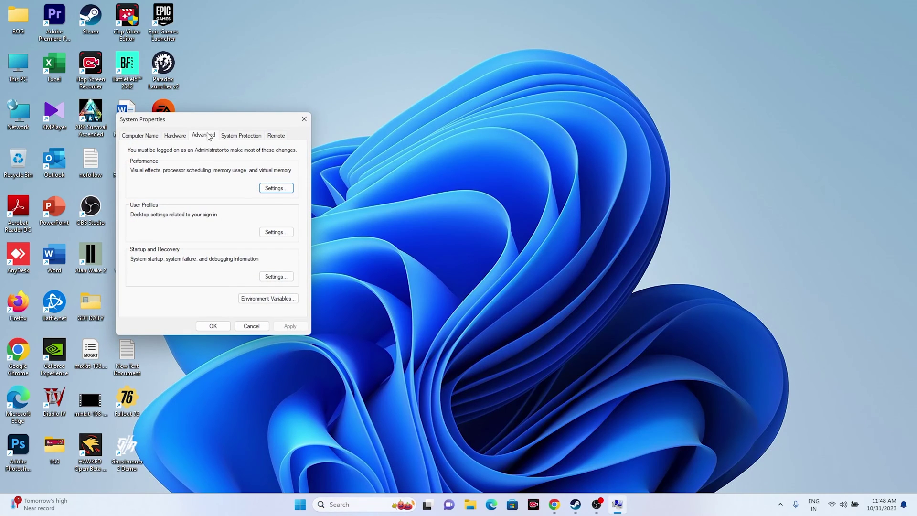
{"action": "left_click", "coordinate": [273, 188]}
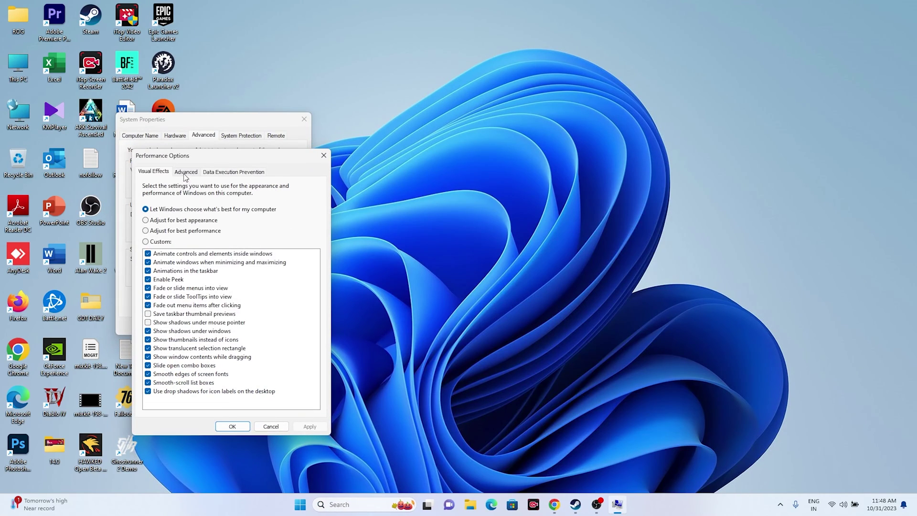
{"action": "left_click", "coordinate": [186, 172]}
{"action": "left_click", "coordinate": [277, 293]}
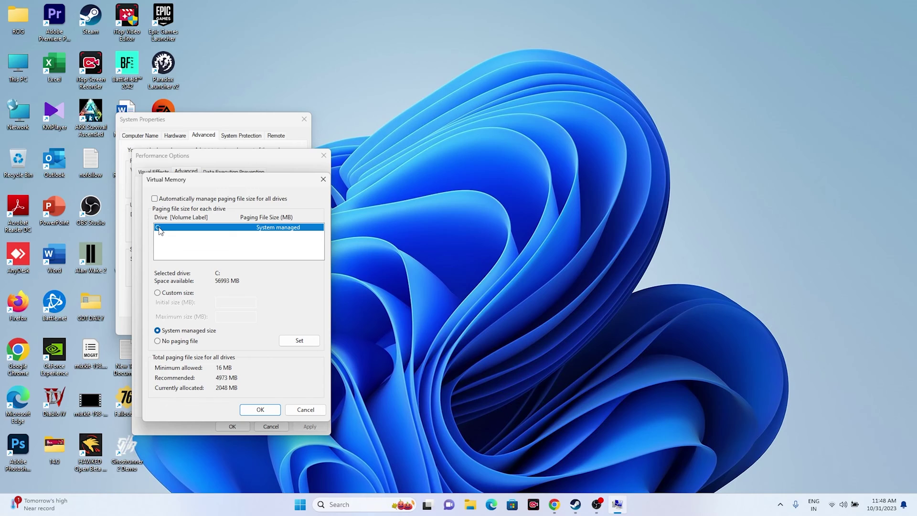
{"action": "left_click", "coordinate": [158, 292]}
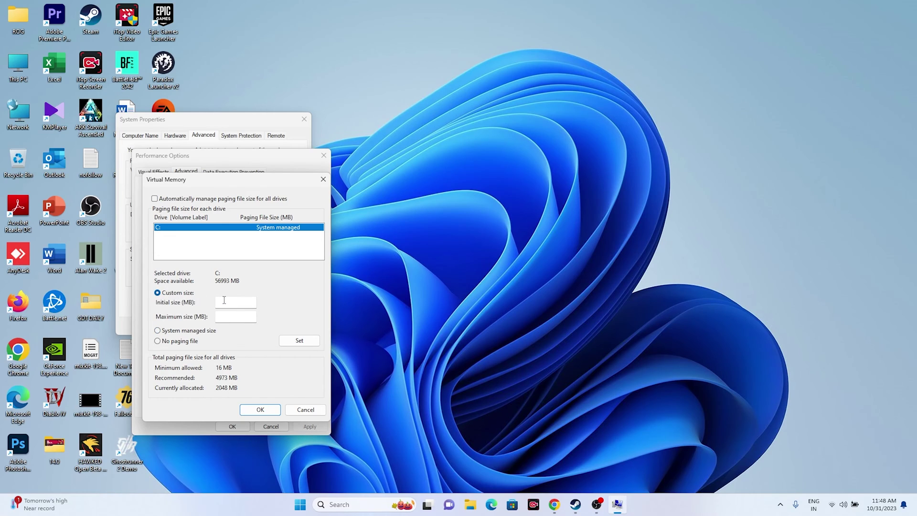
Open Calculator and multiply 32 by 1024.
{"action": "left_click", "coordinate": [356, 504]}
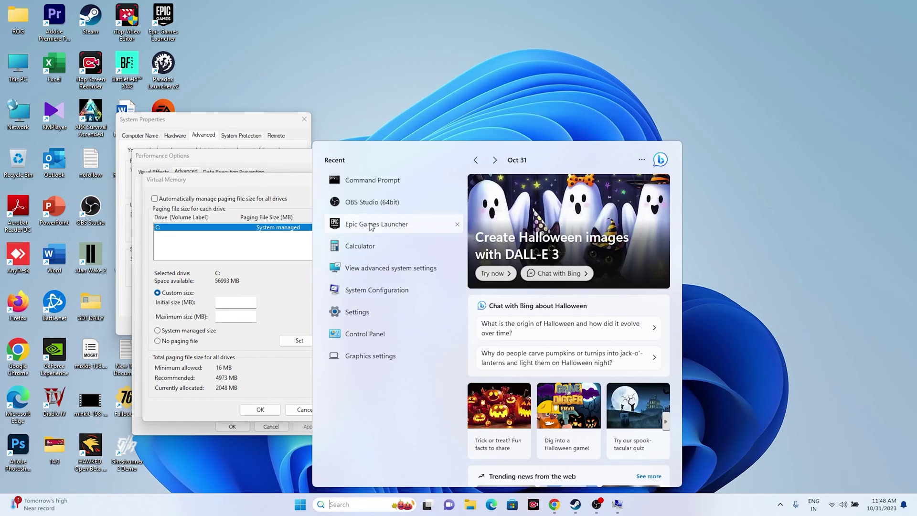
{"action": "left_click", "coordinate": [372, 251]}
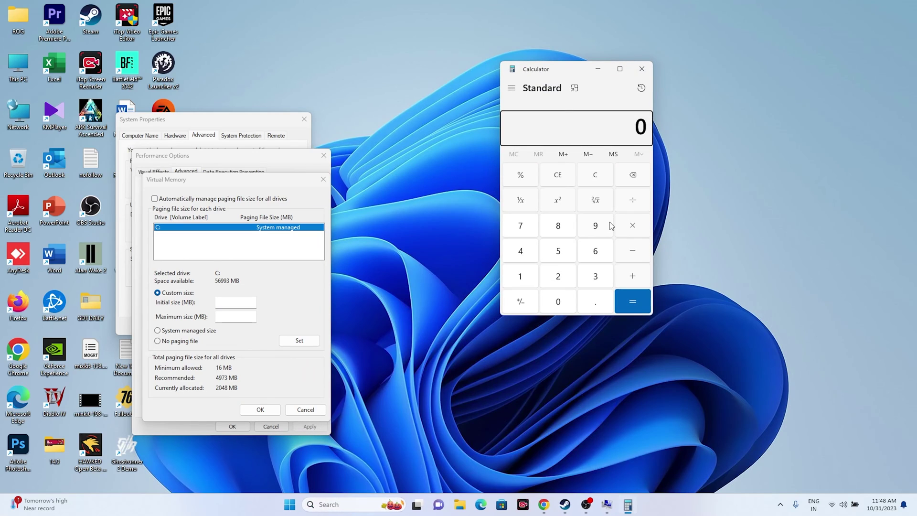
{"action": "left_click", "coordinate": [594, 280]}
{"action": "left_click", "coordinate": [557, 281]}
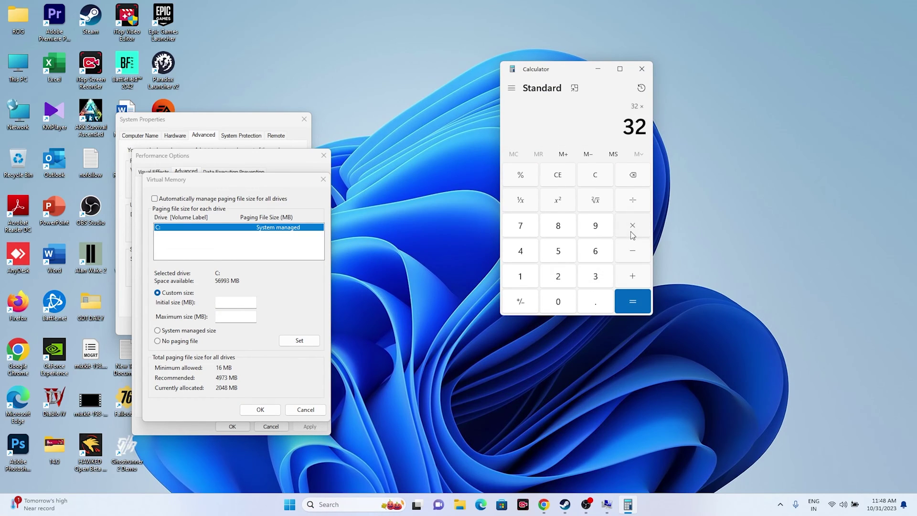
{"action": "left_click", "coordinate": [531, 278]}
{"action": "left_click", "coordinate": [563, 300]}
{"action": "left_click", "coordinate": [565, 283]}
{"action": "left_click", "coordinate": [522, 250]}
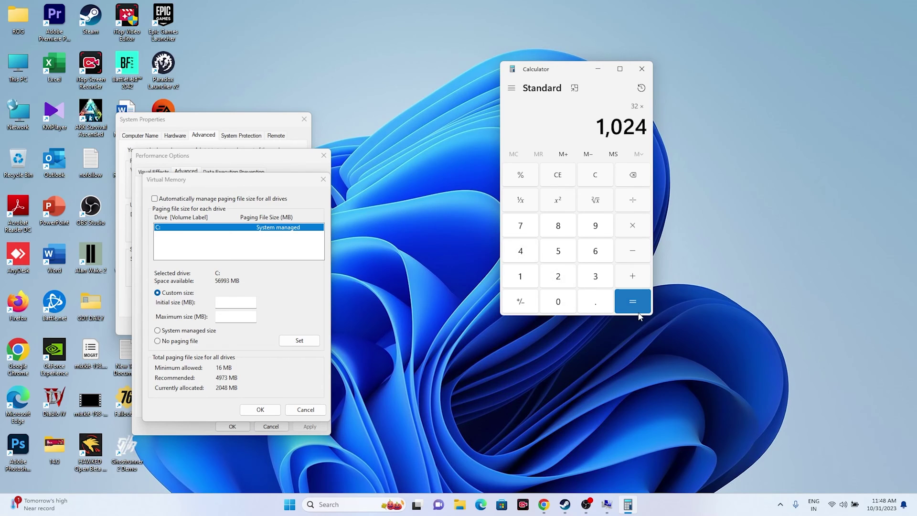
{"action": "left_click", "coordinate": [638, 305]}
Multiply the calculated product by 1.5.
{"action": "left_click", "coordinate": [621, 234]}
{"action": "left_click", "coordinate": [525, 272]}
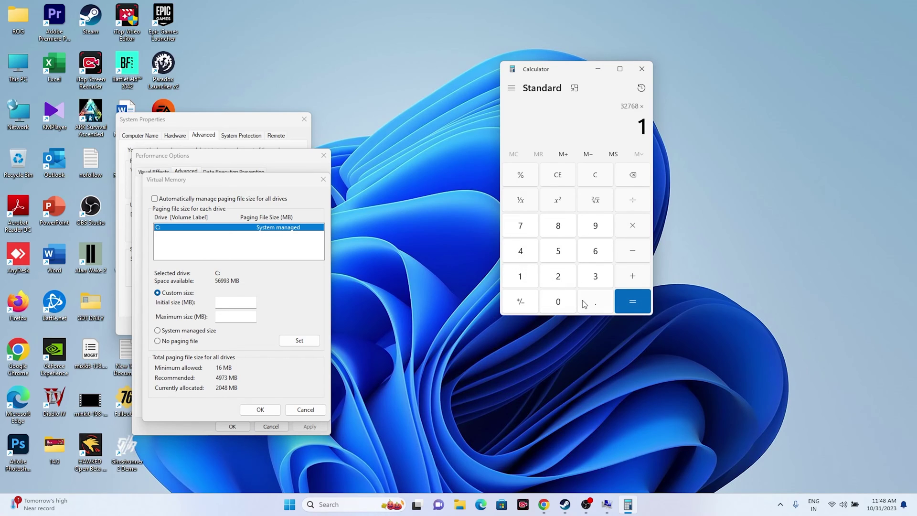
{"action": "left_click", "coordinate": [583, 305]}
{"action": "left_click", "coordinate": [565, 251]}
{"action": "left_click", "coordinate": [632, 301]}
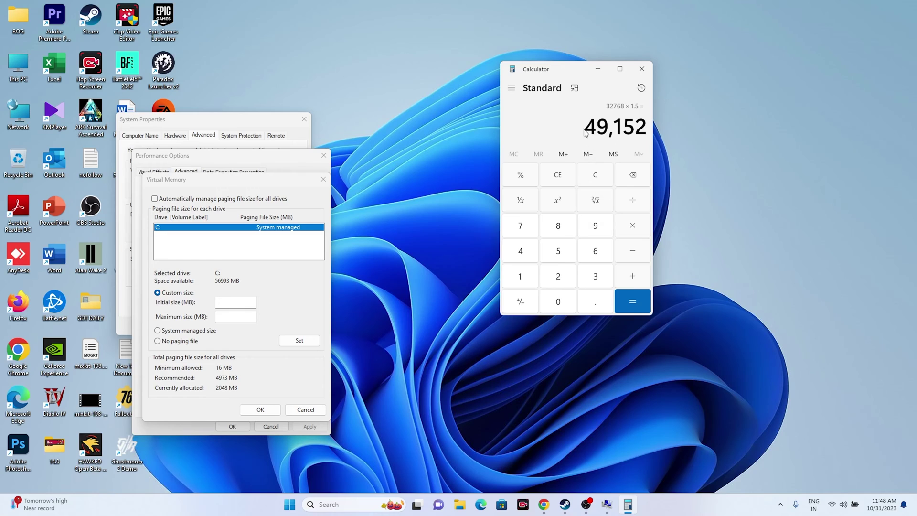
Copy the Calculator result into Virtual Memory, setting the paging file's initial size to 49,152 MB.
{"action": "left_click_drag", "start_coordinate": [586, 133], "coordinate": [649, 133]}
{"action": "right_click", "coordinate": [651, 135]}
{"action": "left_click", "coordinate": [688, 134]}
{"action": "left_click", "coordinate": [235, 301]}
{"action": "right_click", "coordinate": [239, 302]}
{"action": "left_click", "coordinate": [260, 345]}
{"action": "key", "text": "Tab"}
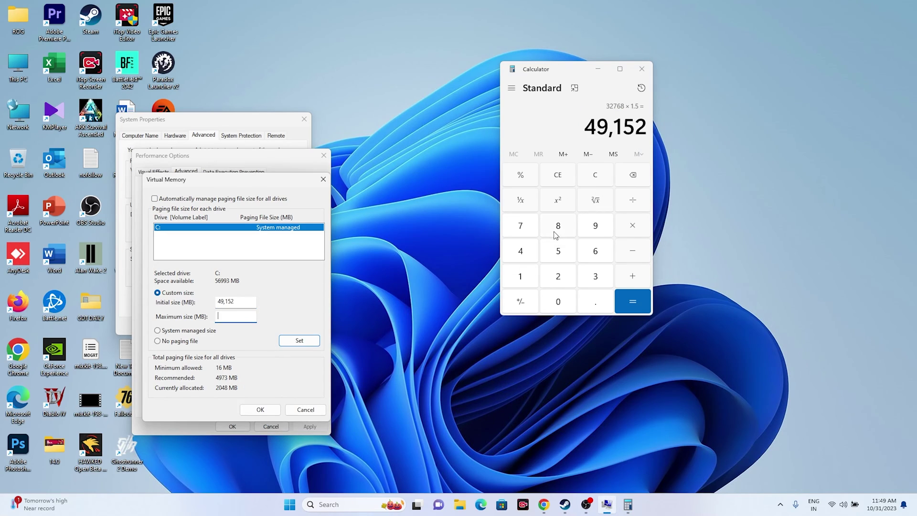
Clear Calculator, multiply 32 by 1024, and multiply the product by 3.
{"action": "left_click", "coordinate": [599, 177]}
{"action": "left_click", "coordinate": [595, 277]}
{"action": "left_click", "coordinate": [560, 277]}
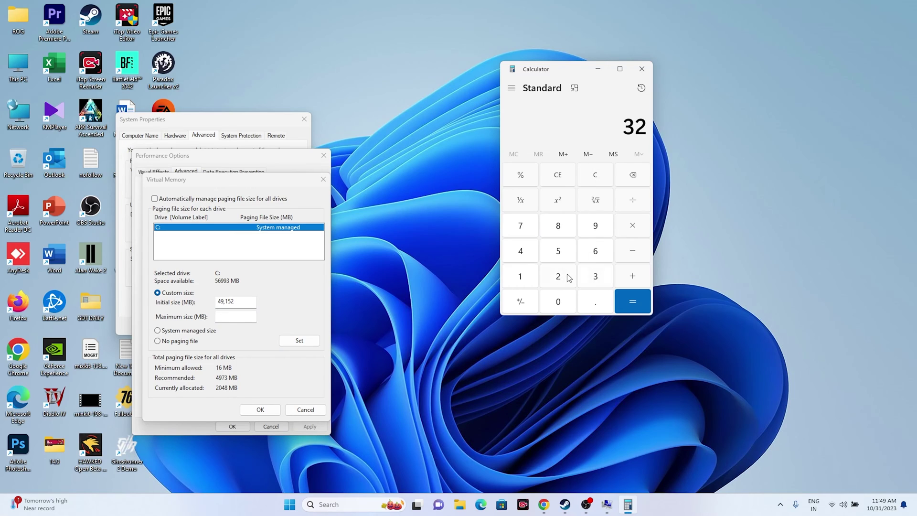
{"action": "left_click", "coordinate": [631, 234]}
{"action": "left_click", "coordinate": [525, 276]}
{"action": "left_click", "coordinate": [559, 305]}
{"action": "left_click", "coordinate": [559, 283]}
{"action": "left_click", "coordinate": [525, 253]}
{"action": "left_click", "coordinate": [629, 301]}
{"action": "left_click", "coordinate": [634, 226]}
{"action": "left_click", "coordinate": [598, 276]}
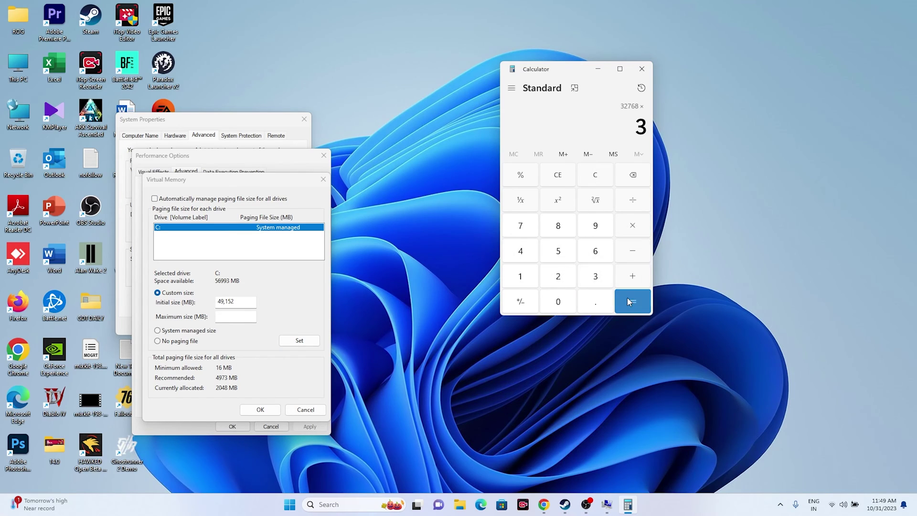
{"action": "left_click", "coordinate": [626, 297]}
Copy the Calculator result into Virtual Memory, setting the paging file's maximum size to 98,304 MB.
{"action": "left_click_drag", "start_coordinate": [582, 127], "coordinate": [646, 127]}
{"action": "right_click", "coordinate": [639, 137]}
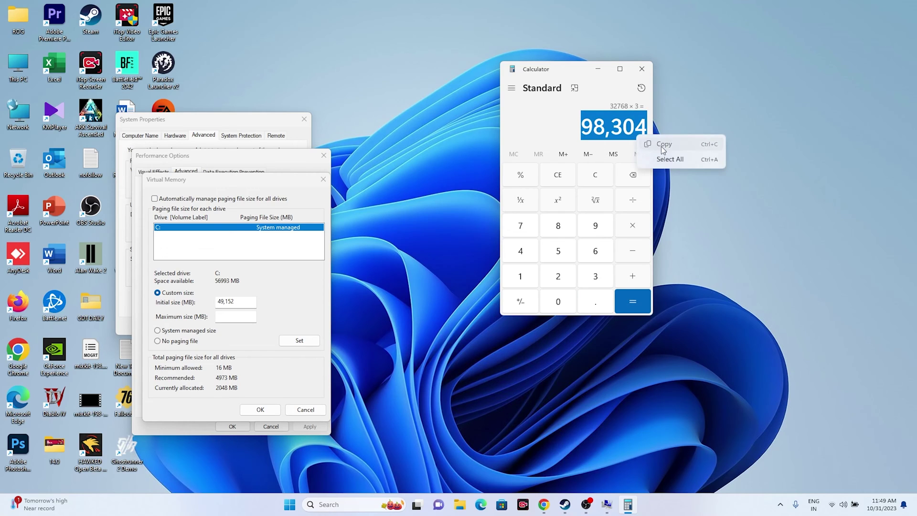
{"action": "left_click", "coordinate": [663, 145]}
{"action": "right_click", "coordinate": [233, 316]}
{"action": "left_click", "coordinate": [253, 358]}
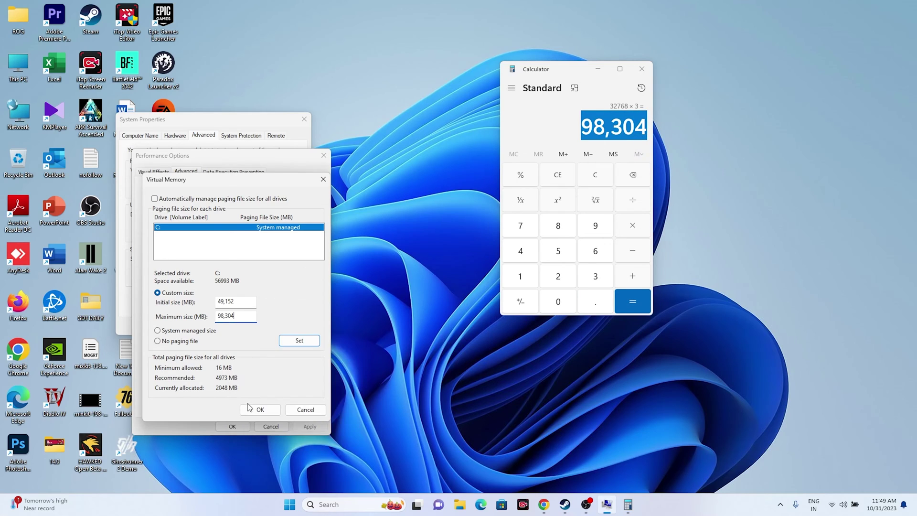
Confirm the Virtual Memory and Performance Options settings, and close System Properties and Calculator.
{"action": "left_click", "coordinate": [258, 410]}
{"action": "left_click", "coordinate": [232, 425]}
{"action": "left_click", "coordinate": [304, 119]}
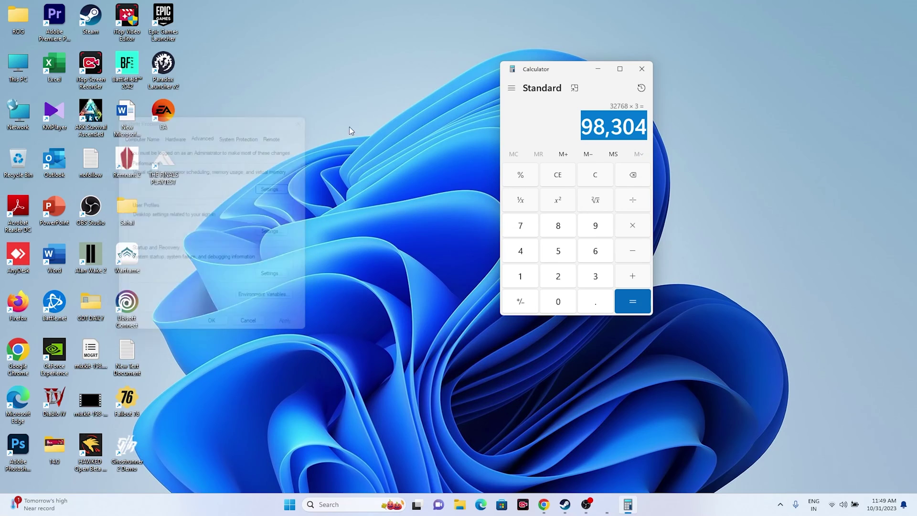
{"action": "left_click", "coordinate": [642, 68]}
Check the Windows Update page in Settings for the update status, and close Settings.
{"action": "left_click", "coordinate": [586, 505]}
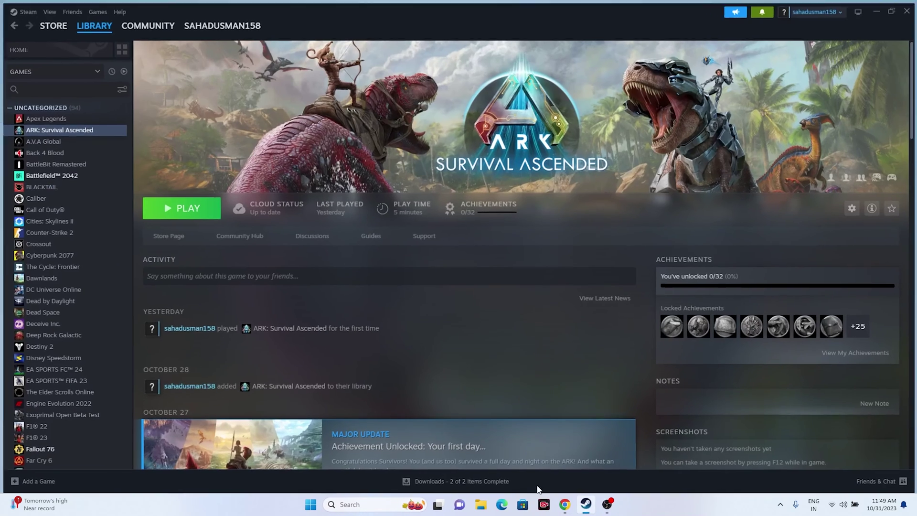
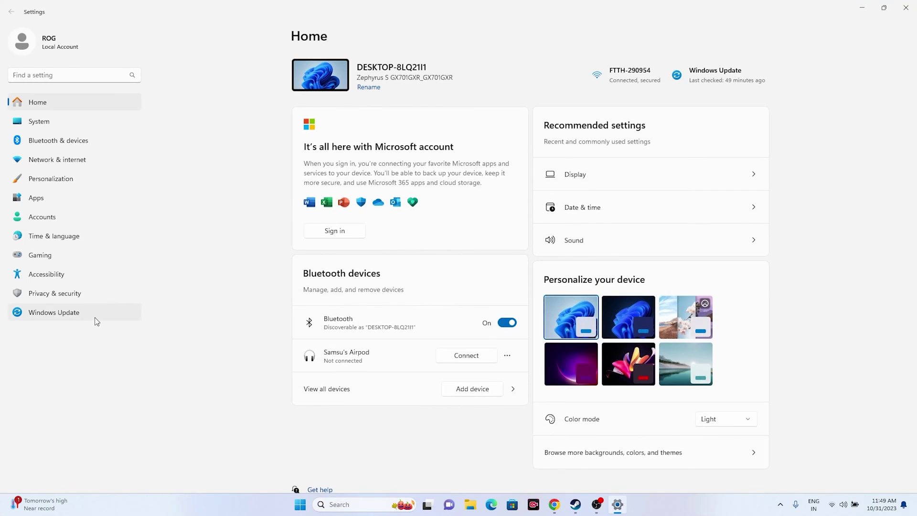
{"action": "left_click", "coordinate": [94, 318]}
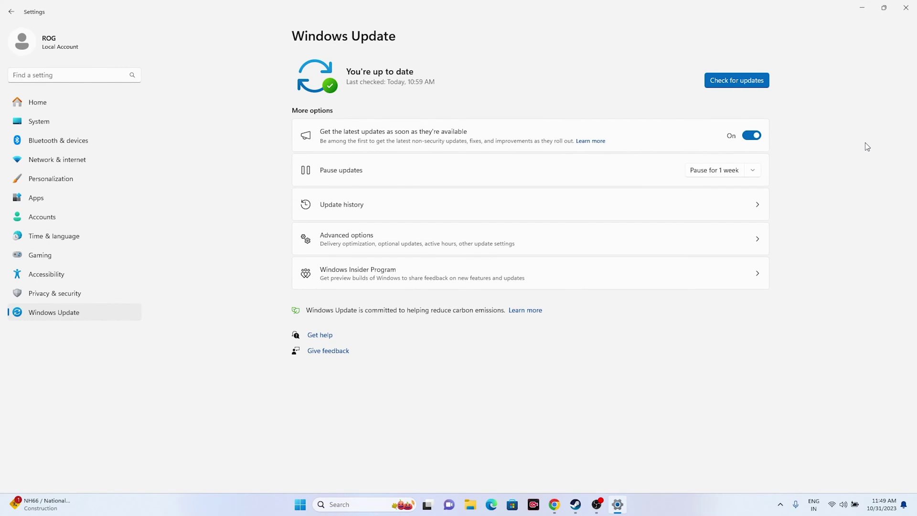
{"action": "left_click", "coordinate": [904, 14]}
Switch to Chrome and examine the newest GeForce Game Ready Driver's version and release date on NVIDIA's drivers page.
{"action": "left_click", "coordinate": [565, 504]}
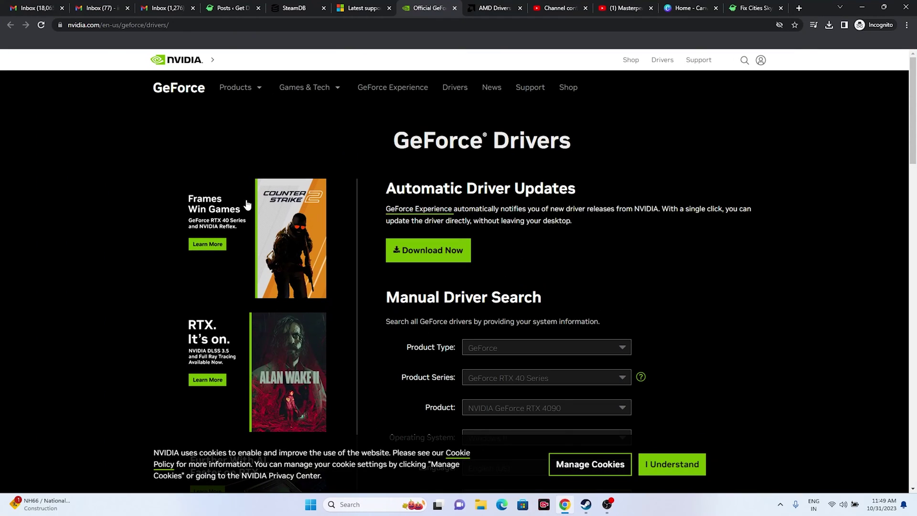
{"action": "scroll", "coordinate": [877, 187], "scroll_direction": "down", "scroll_amount": 3}
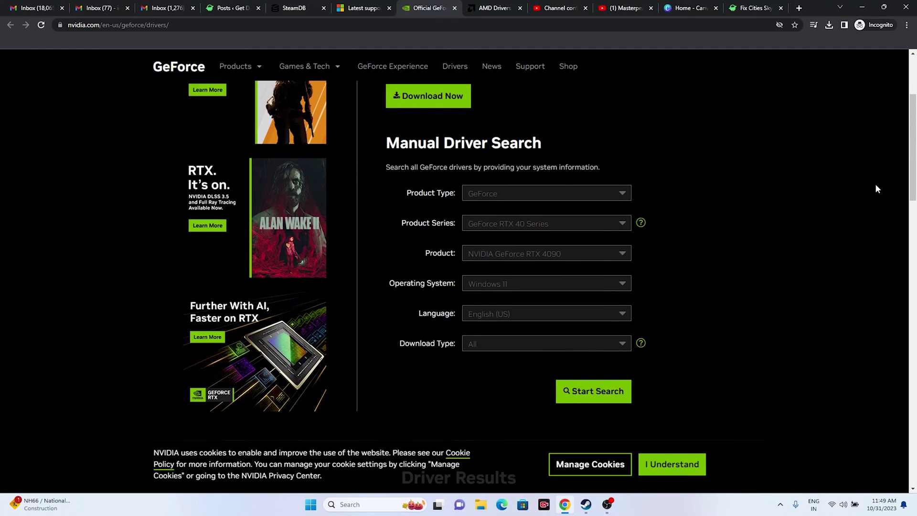
{"action": "left_click", "coordinate": [492, 8]}
{"action": "left_click", "coordinate": [423, 5]}
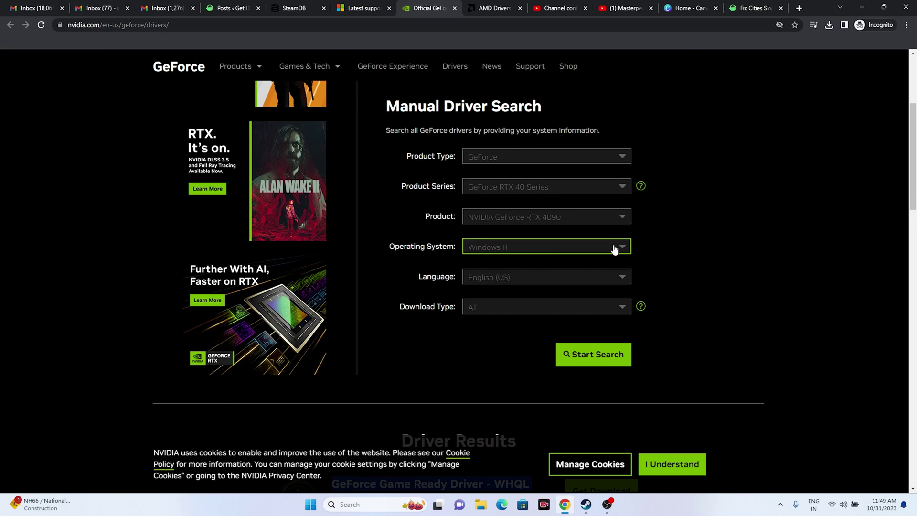
{"action": "scroll", "coordinate": [831, 207], "scroll_direction": "down", "scroll_amount": 4}
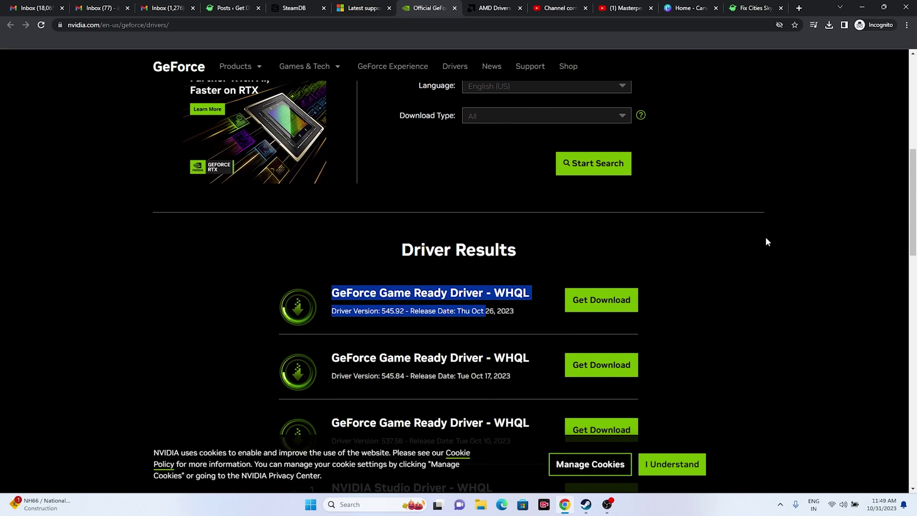
{"action": "left_click", "coordinate": [715, 308]}
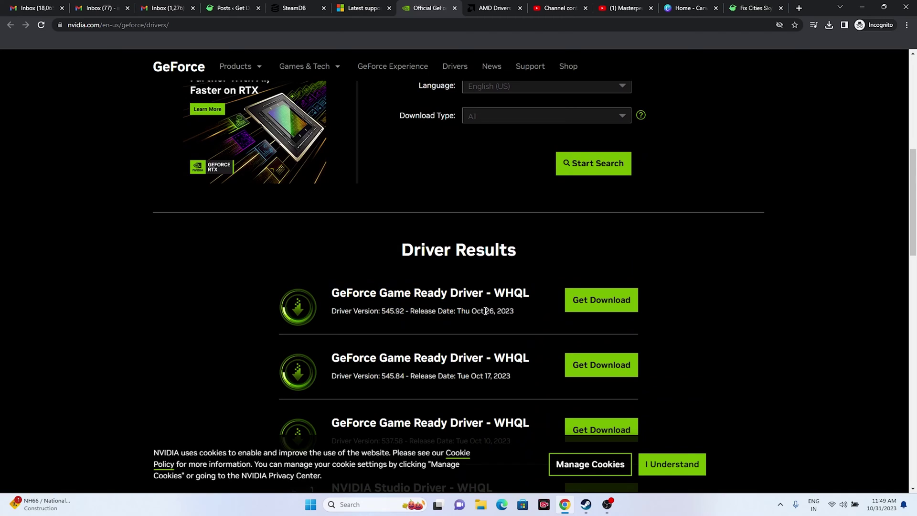
{"action": "left_click_drag", "start_coordinate": [386, 312], "coordinate": [405, 313]}
{"action": "left_click", "coordinate": [405, 313]}
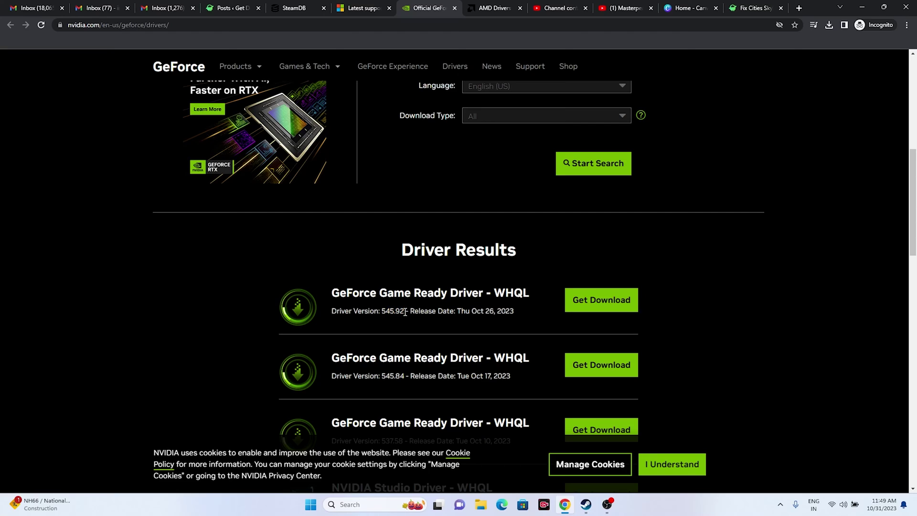
{"action": "left_click_drag", "start_coordinate": [331, 293], "coordinate": [506, 312]}
{"action": "left_click", "coordinate": [516, 306]}
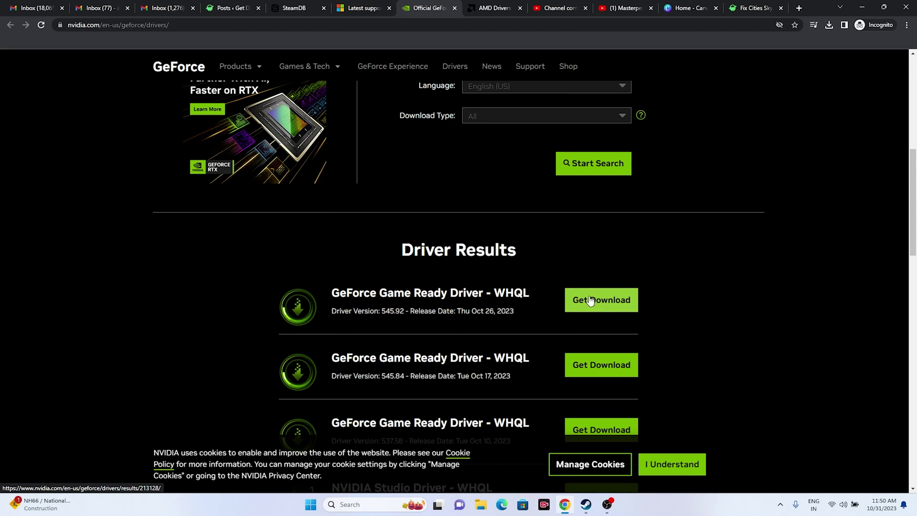
Open the driver page for the preselected AMD Radeon RX 7600S from AMD's support site.
{"action": "left_click", "coordinate": [493, 9]}
{"action": "scroll", "coordinate": [424, 190], "scroll_direction": "down", "scroll_amount": 2}
{"action": "scroll", "coordinate": [387, 215], "scroll_direction": "down", "scroll_amount": 2}
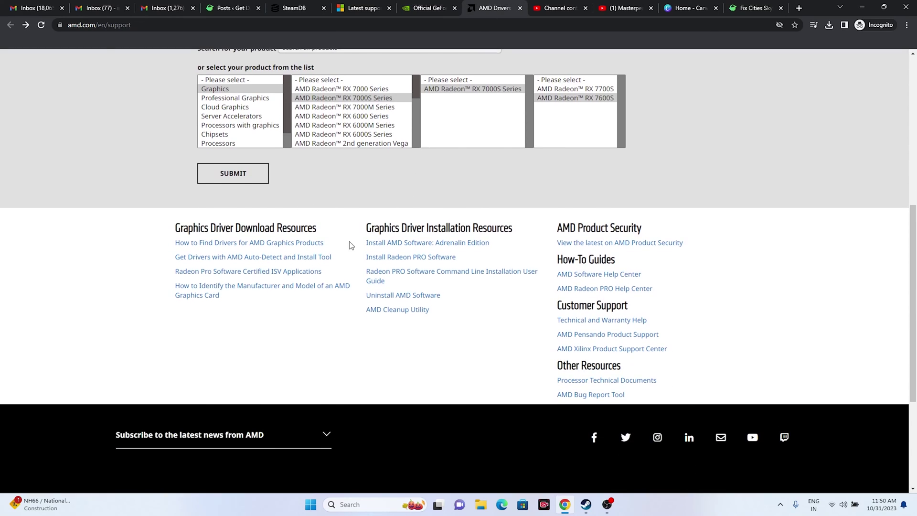
{"action": "scroll", "coordinate": [348, 241], "scroll_direction": "up", "scroll_amount": 2}
{"action": "left_click", "coordinate": [234, 267]}
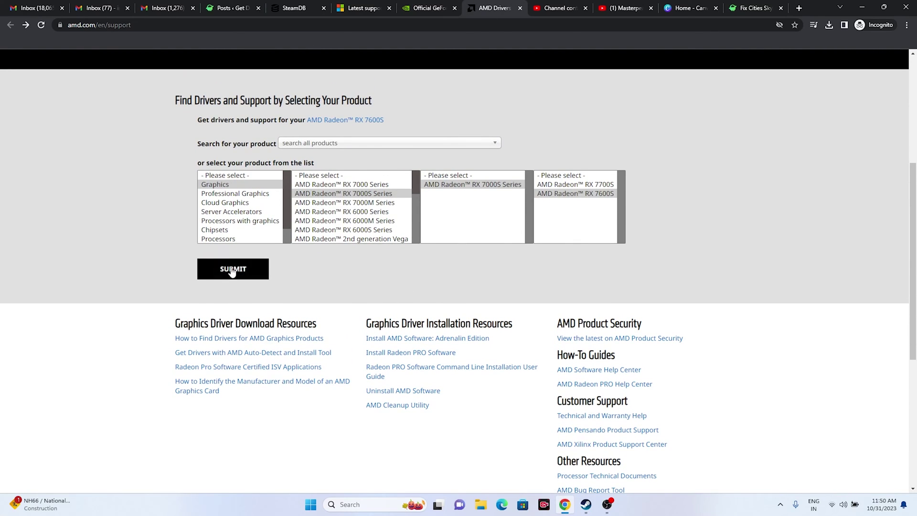
Examine the Windows 11 and Windows 10 64-bit driver editions offered for the AMD card.
{"action": "scroll", "coordinate": [295, 239], "scroll_direction": "down", "scroll_amount": 2}
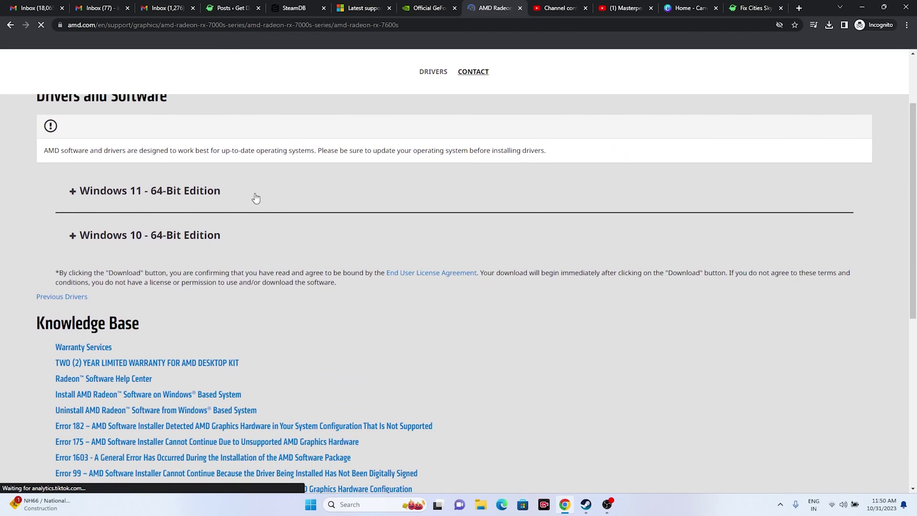
{"action": "left_click_drag", "start_coordinate": [253, 198], "coordinate": [118, 203]}
{"action": "left_click", "coordinate": [249, 243]}
{"action": "left_click_drag", "start_coordinate": [250, 243], "coordinate": [156, 237]}
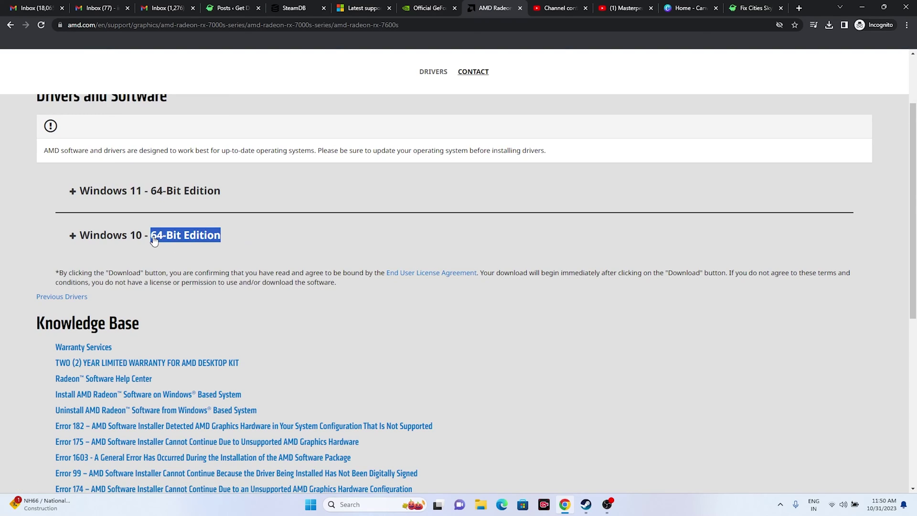
{"action": "left_click", "coordinate": [252, 241]}
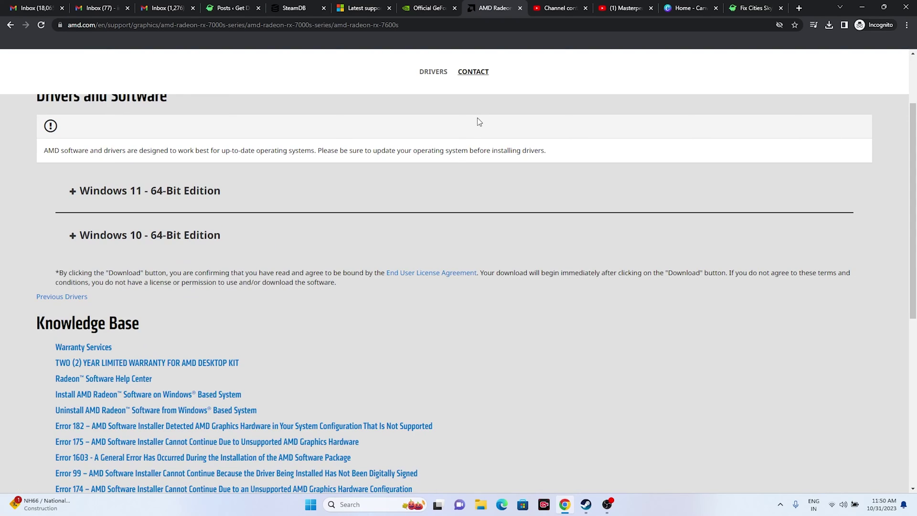
Review the x86 and x64 download entries on Microsoft's Visual C++ Redistributable page, and minimize the browser.
{"action": "left_click", "coordinate": [350, 5]}
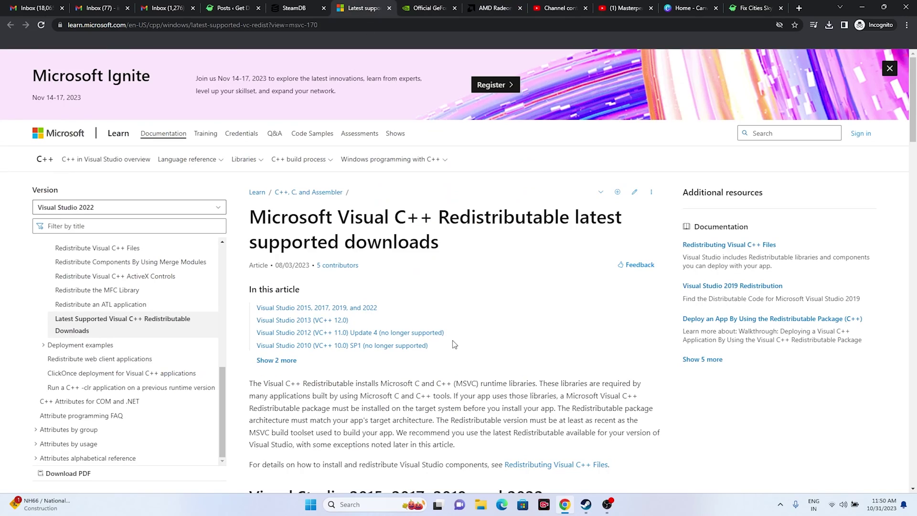
{"action": "left_click_drag", "start_coordinate": [450, 244], "coordinate": [244, 222]}
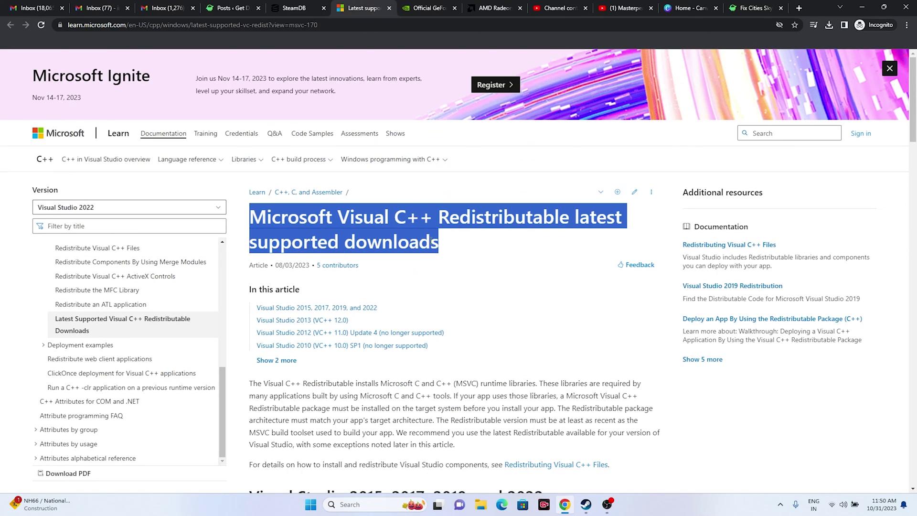
{"action": "scroll", "coordinate": [475, 251], "scroll_direction": "down", "scroll_amount": 10}
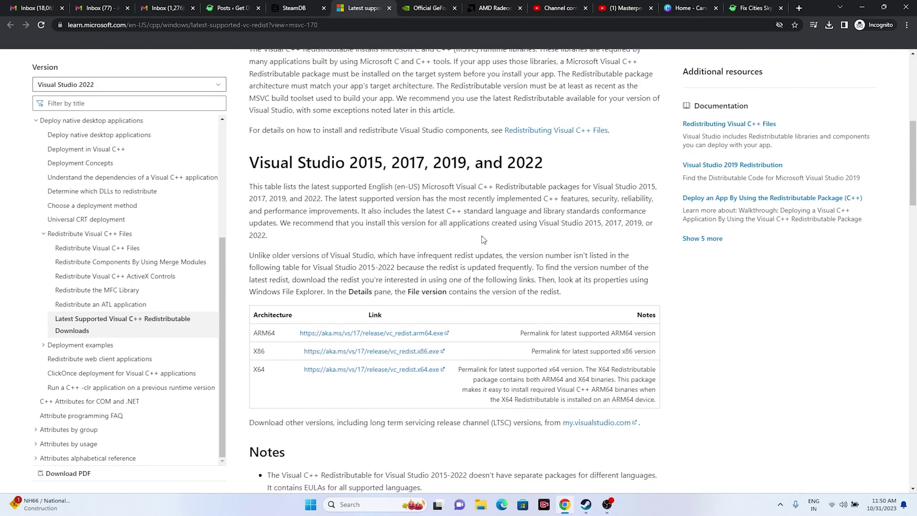
{"action": "left_click_drag", "start_coordinate": [255, 226], "coordinate": [267, 211]}
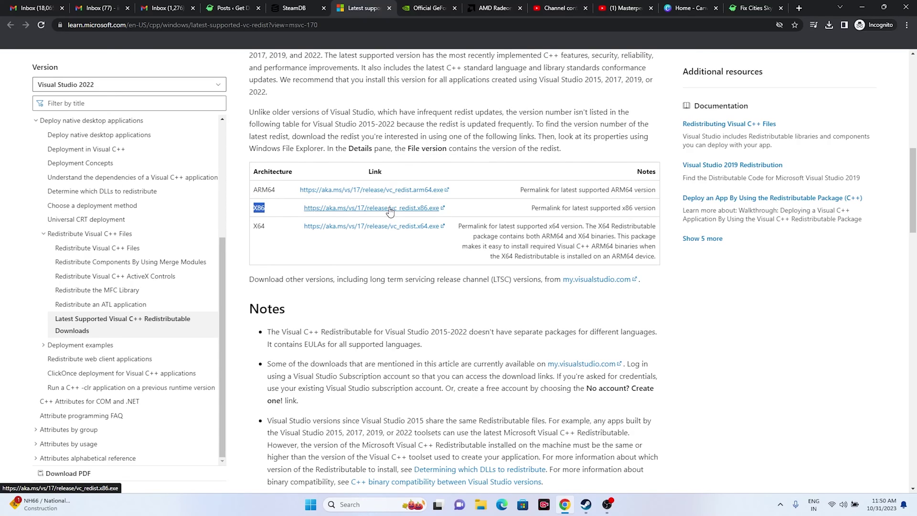
{"action": "left_click", "coordinate": [862, 8]}
Switch to Steam and view the management options for ARK: Survival Ascended in the library.
{"action": "left_click", "coordinate": [587, 504]}
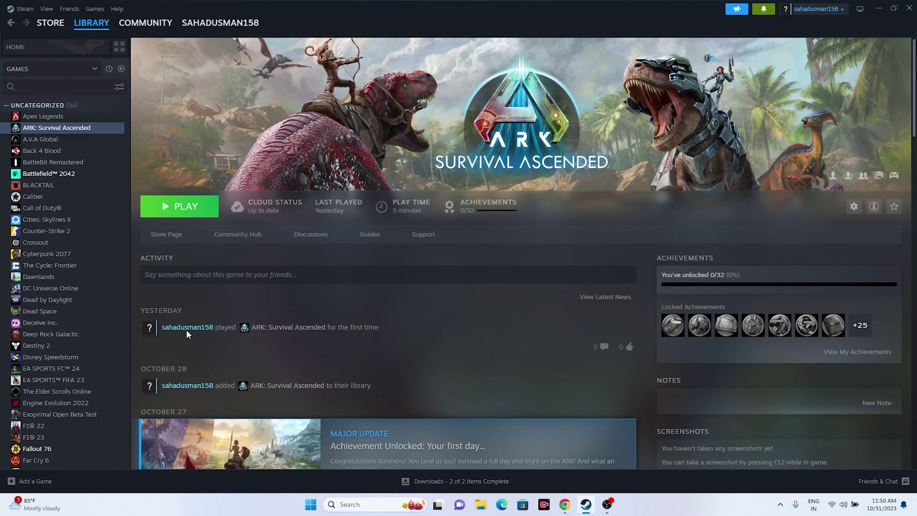
{"action": "right_click", "coordinate": [49, 128]}
{"action": "mouse_move", "coordinate": [77, 184]}
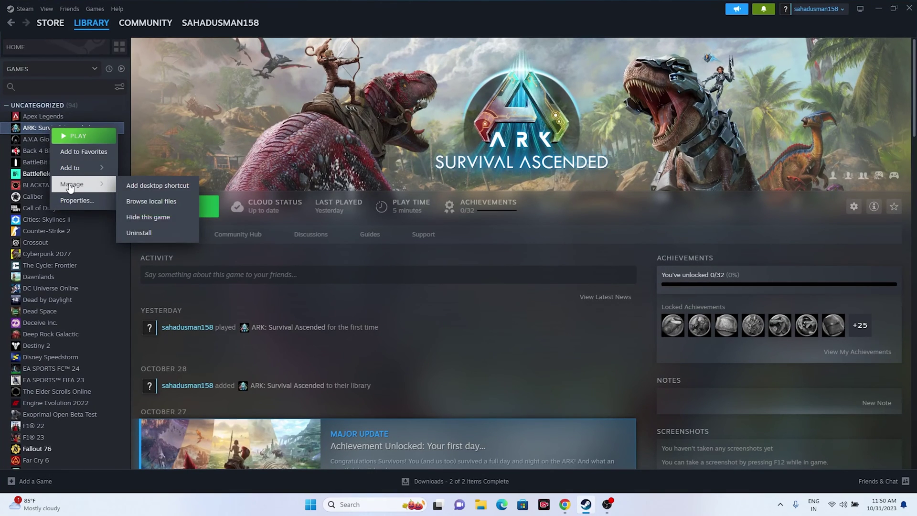
{"action": "left_click", "coordinate": [479, 329]}
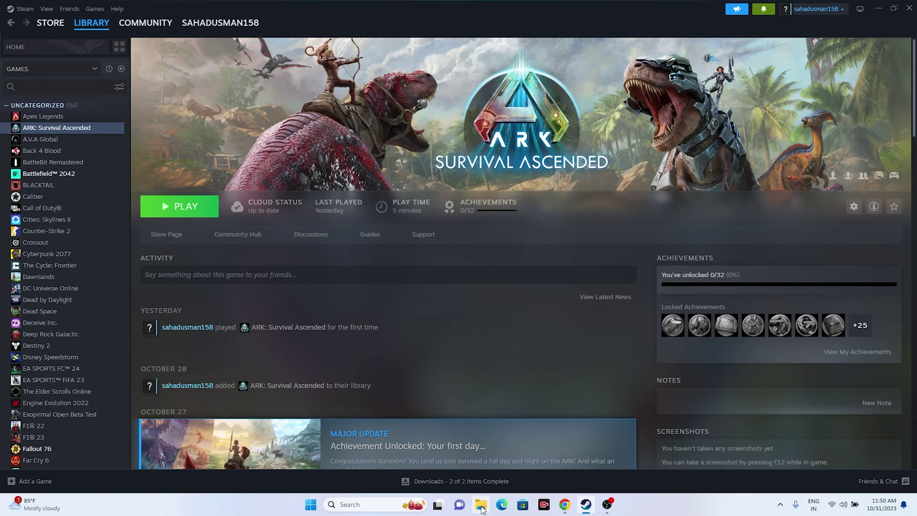
Check the free space on Local Disk (C:) in File Explorer's This PC view, and close File Explorer.
{"action": "key", "text": "super+e"}
{"action": "left_click", "coordinate": [45, 336]}
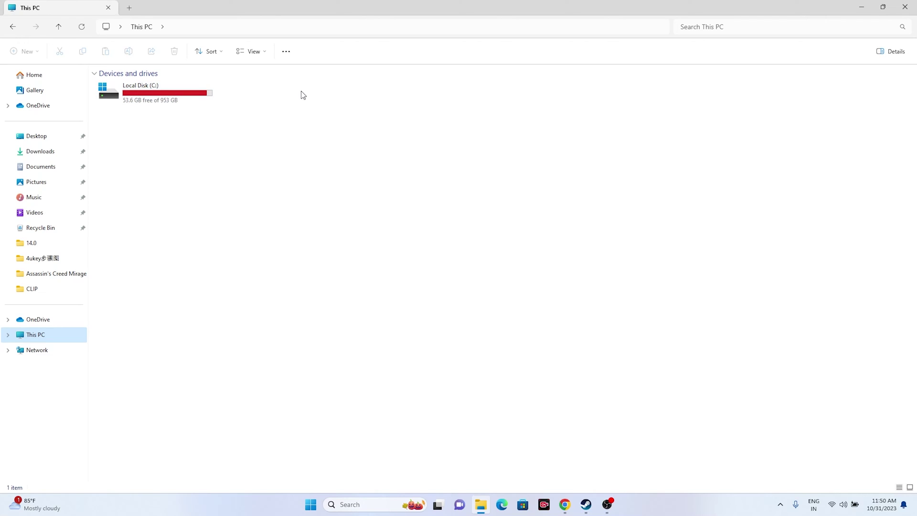
{"action": "left_click", "coordinate": [905, 7]}
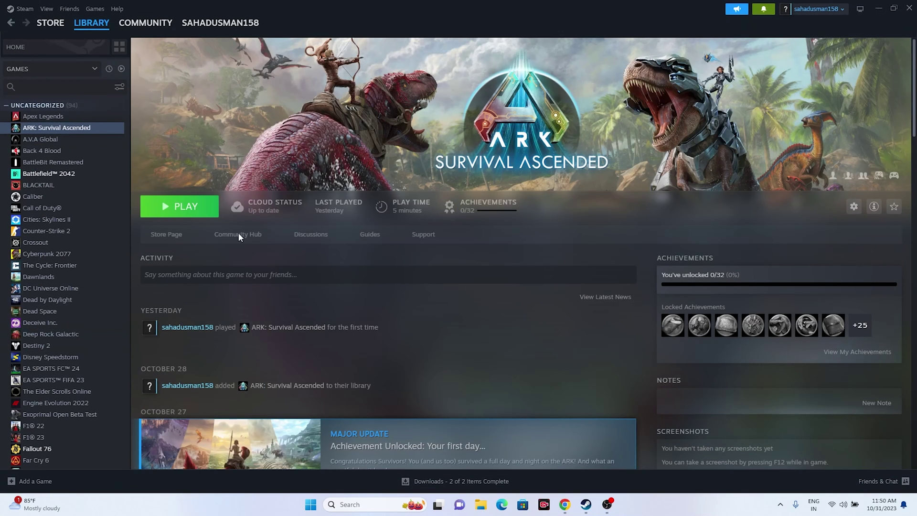
Verify the integrity of ARK: Survival Ascended's installed files from its Steam properties, and close the properties.
{"action": "right_click", "coordinate": [48, 128]}
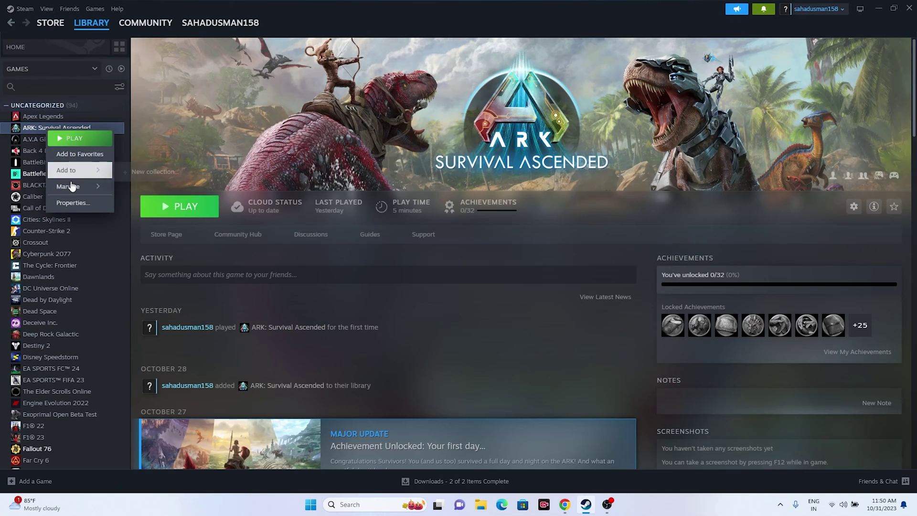
{"action": "left_click", "coordinate": [73, 202]}
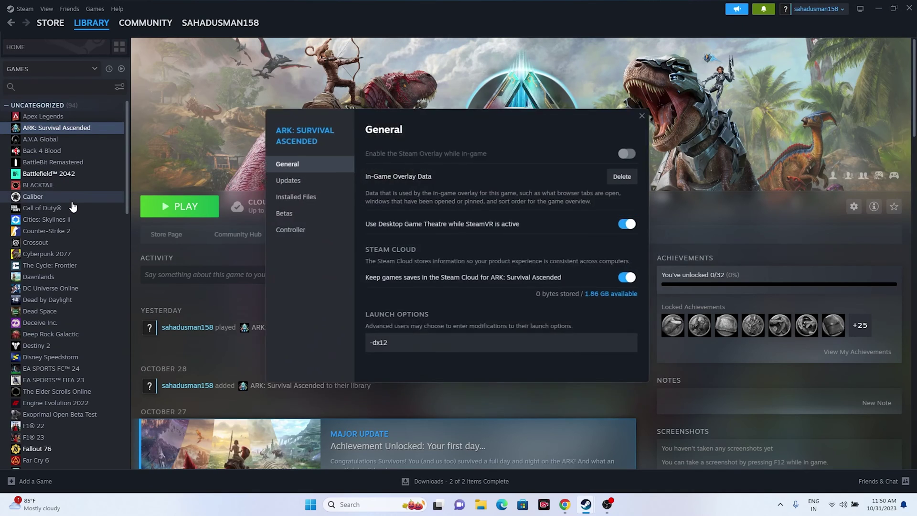
{"action": "left_click", "coordinate": [299, 196]}
{"action": "left_click", "coordinate": [608, 221]}
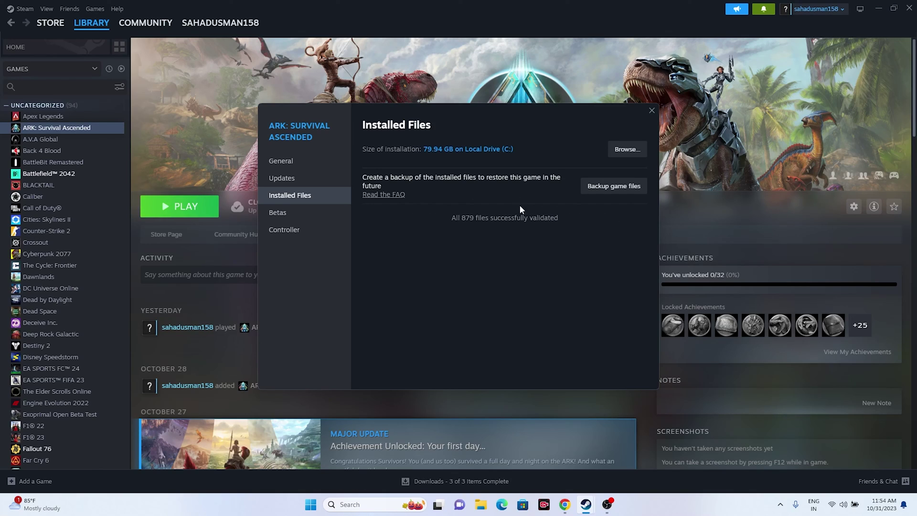
{"action": "left_click", "coordinate": [651, 110]}
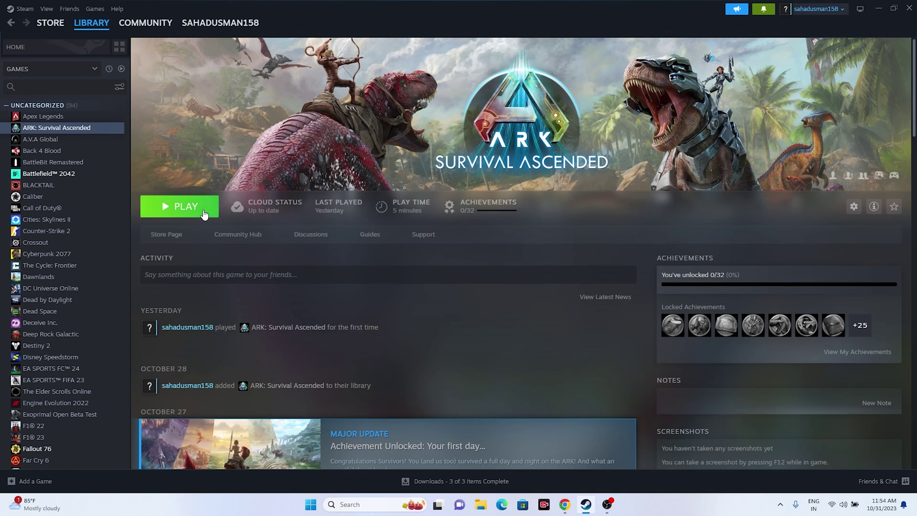